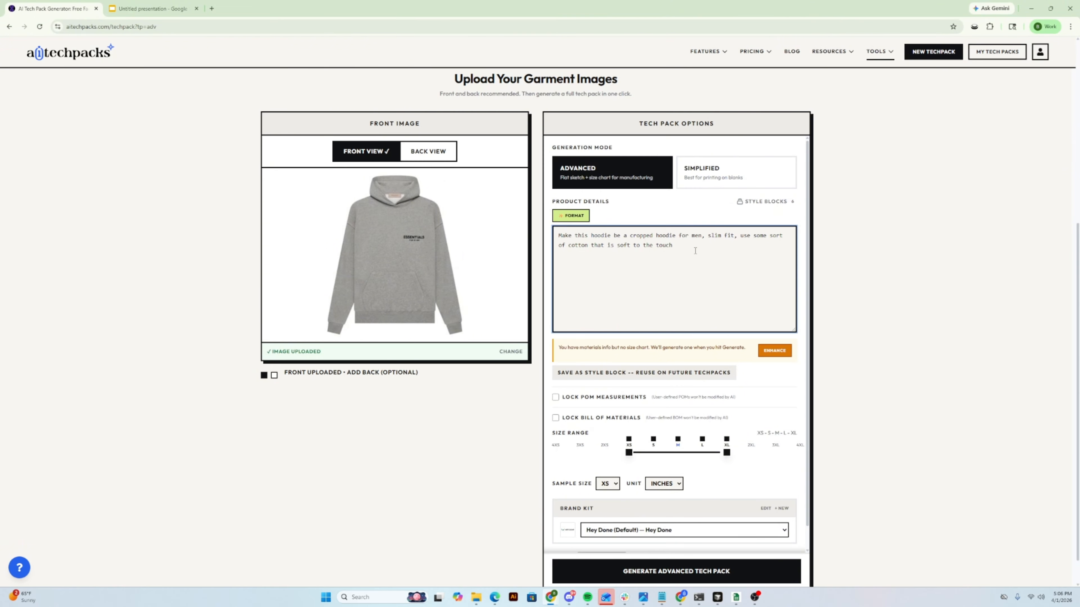
- Switch to the Google Slides presentation and review the slides on writing a generic prompt and transforming generic prompts into strict ones
drag(696, 251, 534, 215)
click(829, 325)
click(136, 13)
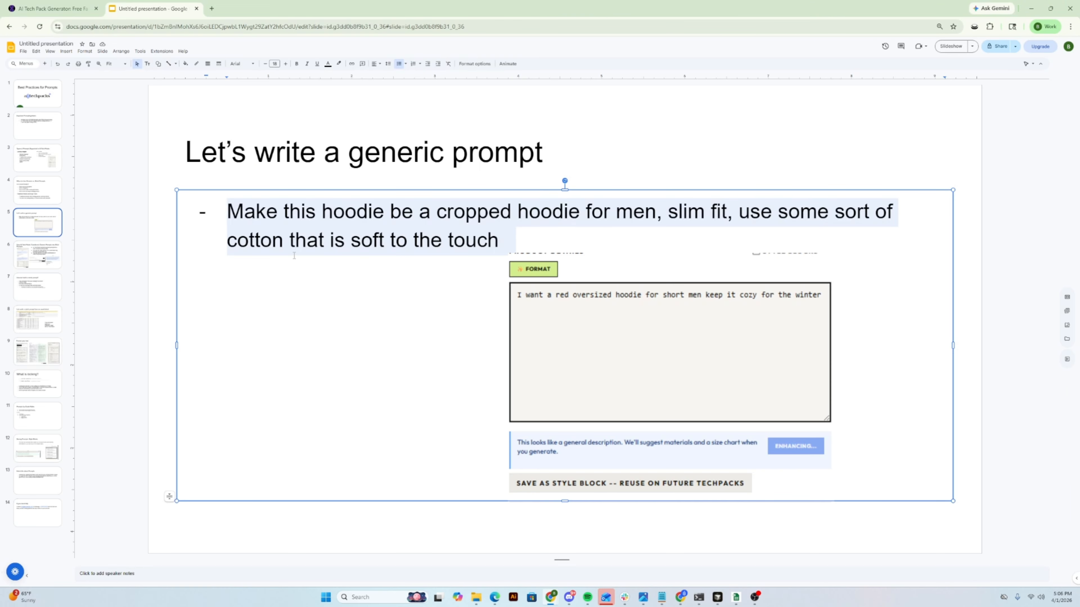
click(293, 256)
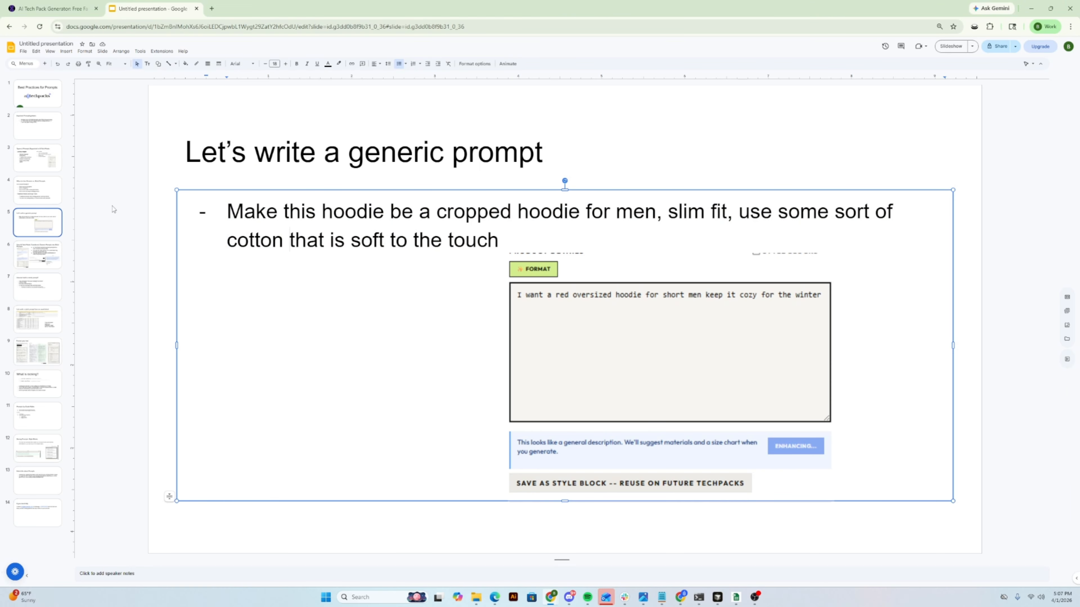
click(33, 260)
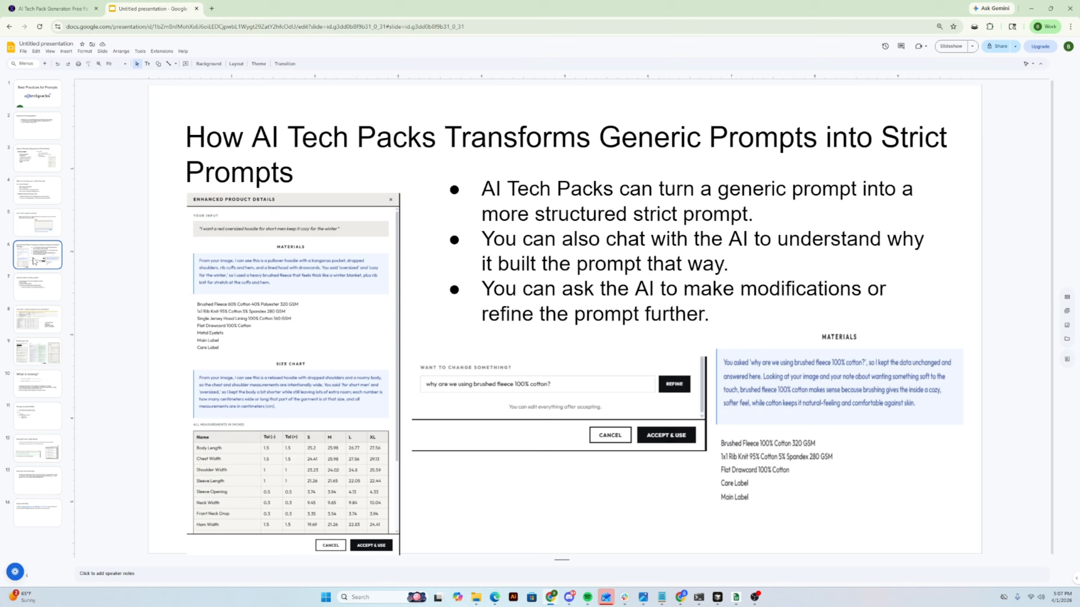
click(374, 146)
drag(437, 140, 295, 167)
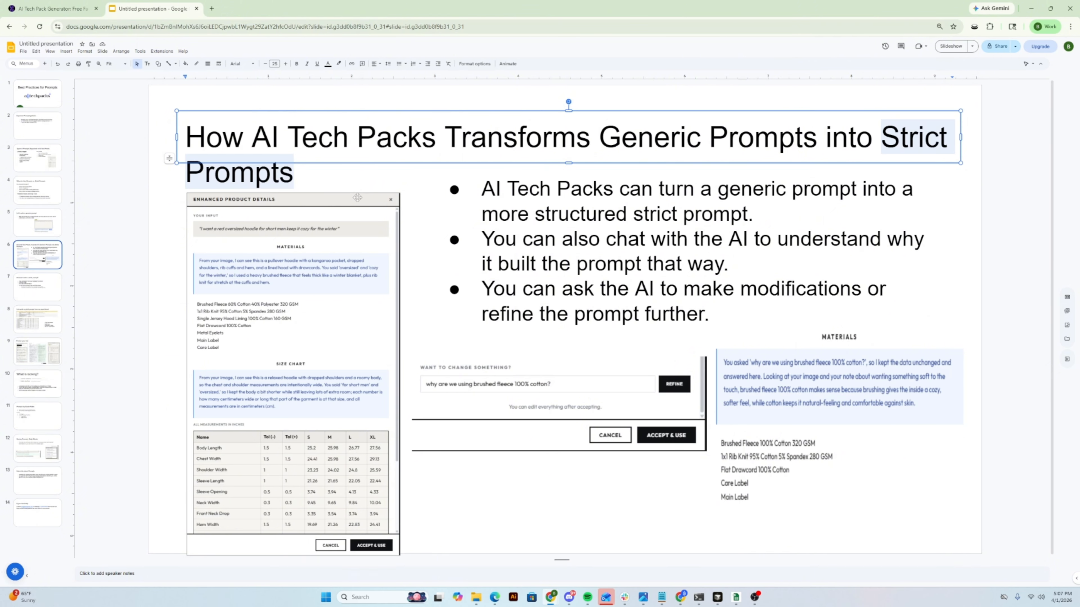
click(570, 212)
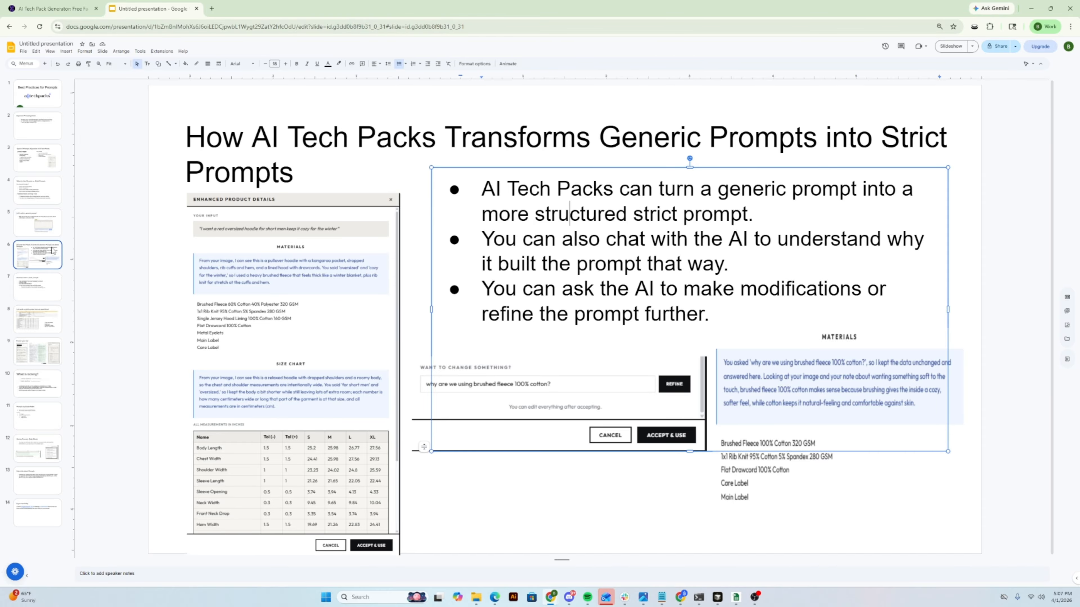
- Return to the AI Tech Packs page and enhance the generic cropped hoodie prompt in the product details
click(51, 8)
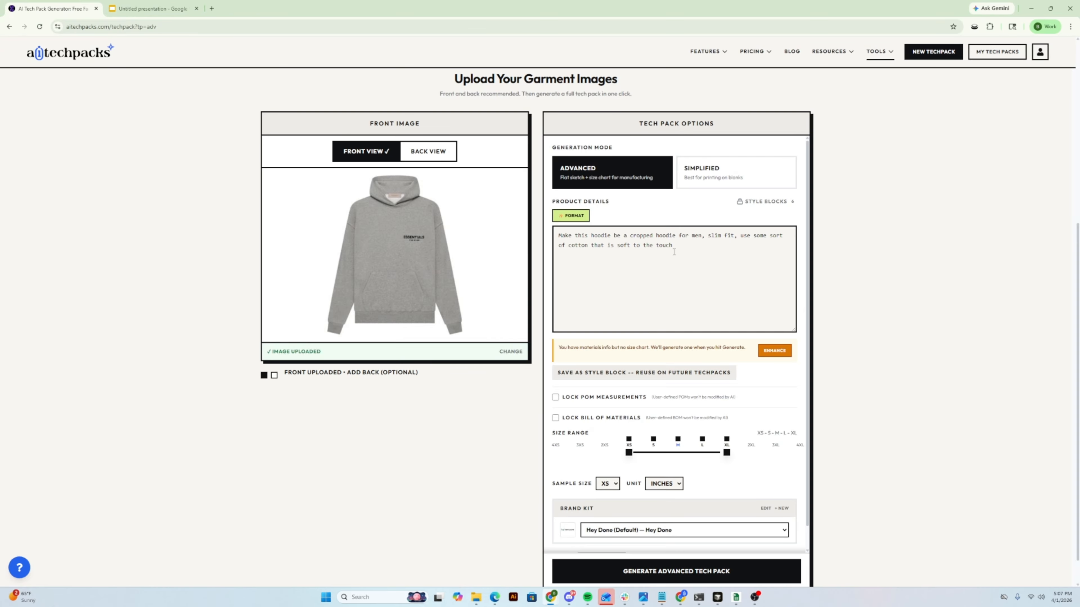
drag(678, 248, 544, 224)
click(140, 8)
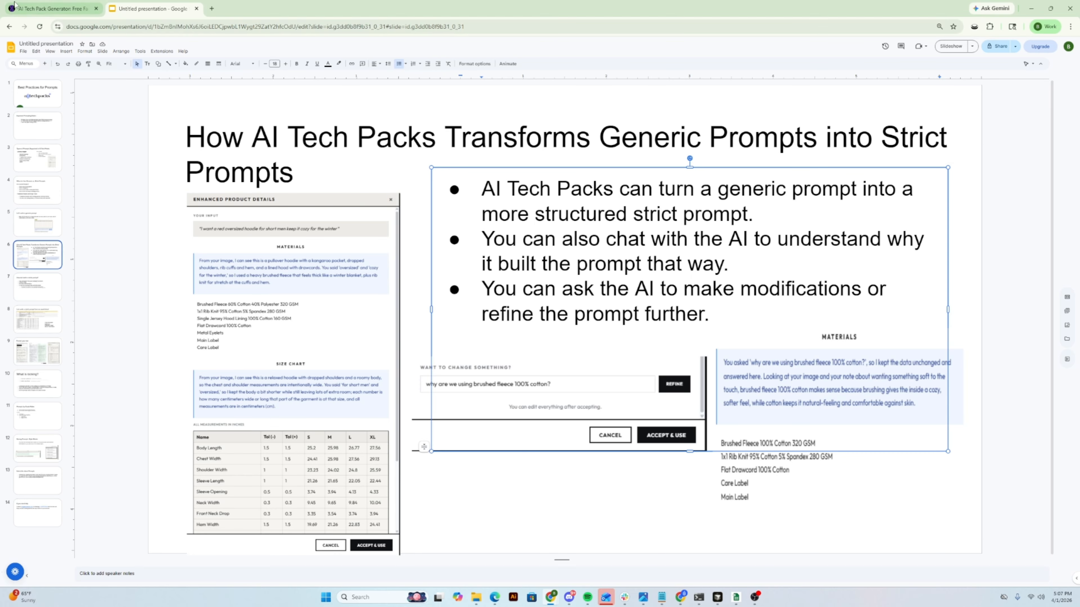
click(51, 8)
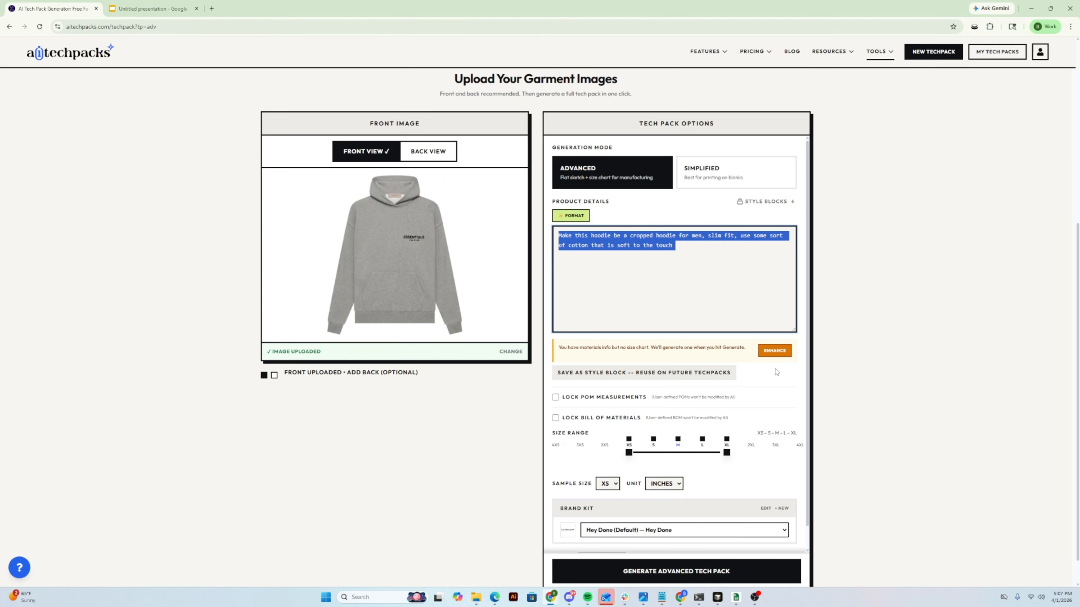
click(774, 352)
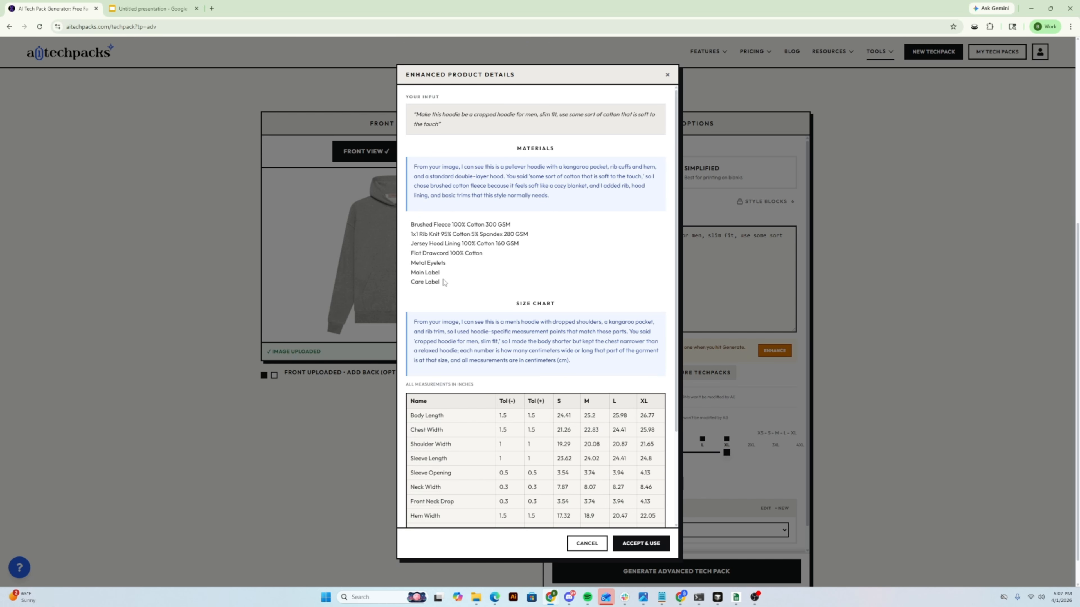
- Review the enhanced materials list, the explanations and the size chart measurements generated for the hoodie
drag(441, 282, 411, 225)
scroll(485, 412, down, 2)
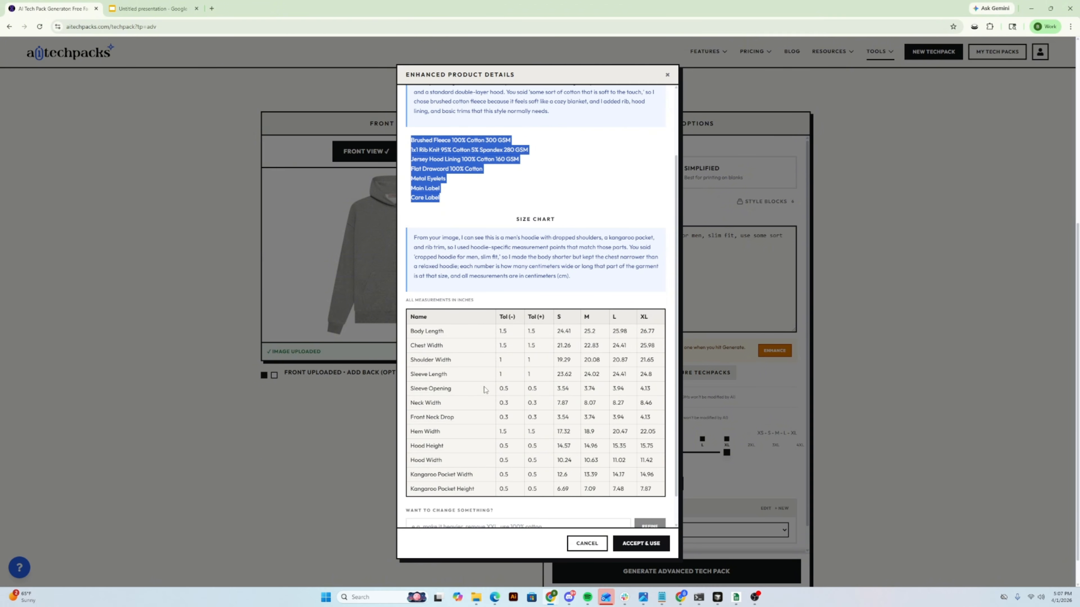
scroll(475, 379, up, 2)
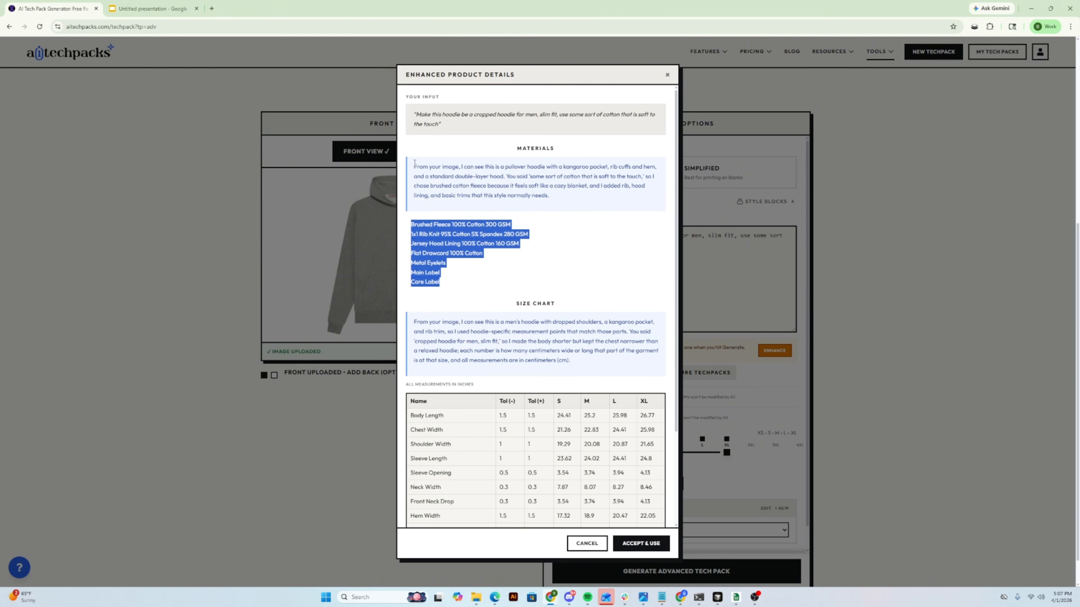
drag(414, 162, 565, 198)
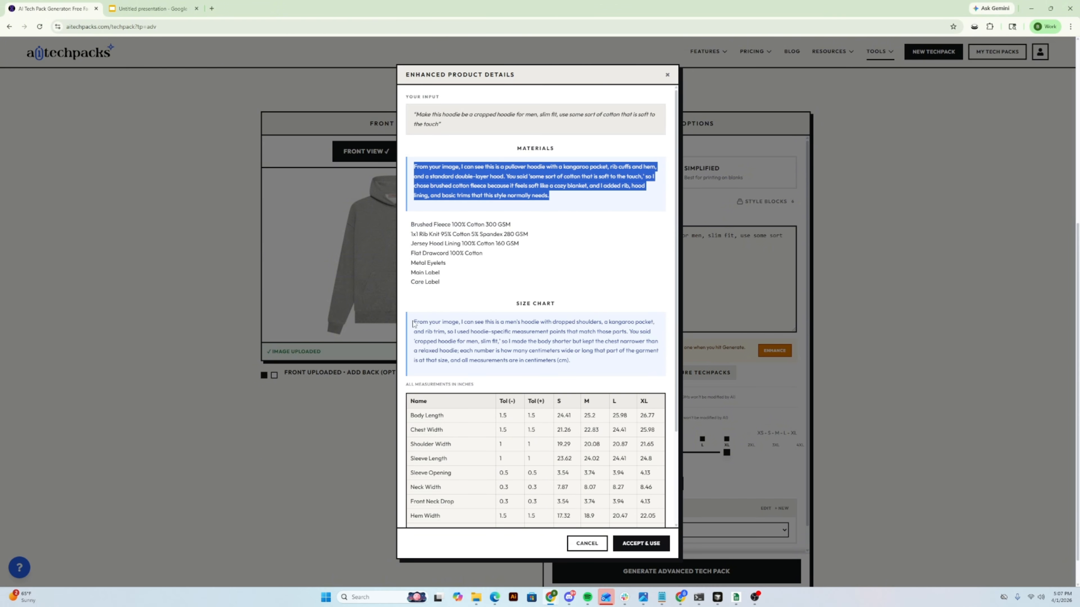
drag(414, 325, 571, 362)
scroll(421, 362, down, 1)
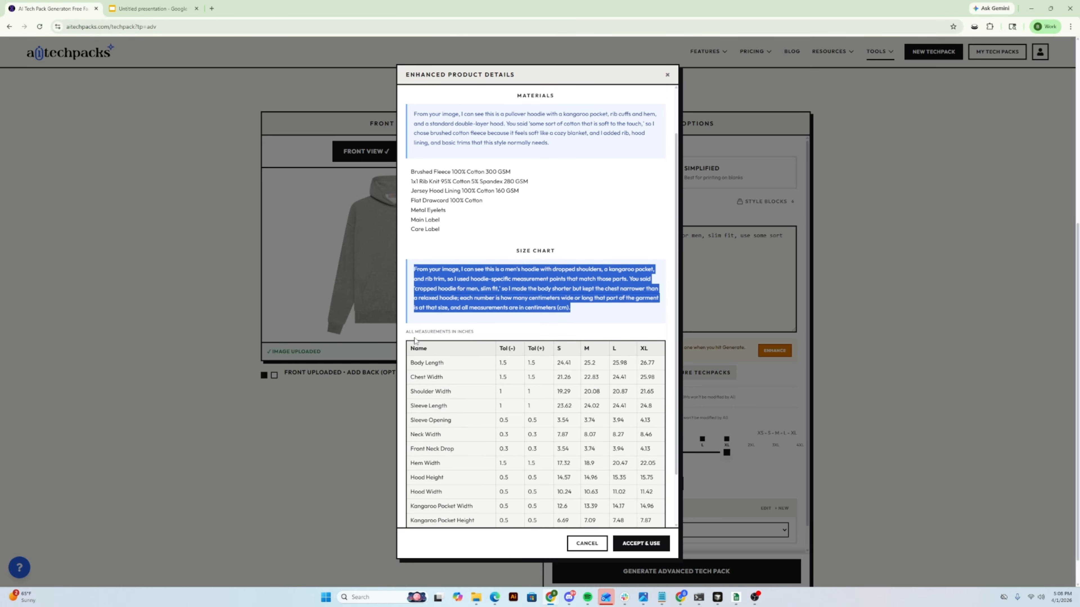
scroll(415, 340, down, 1)
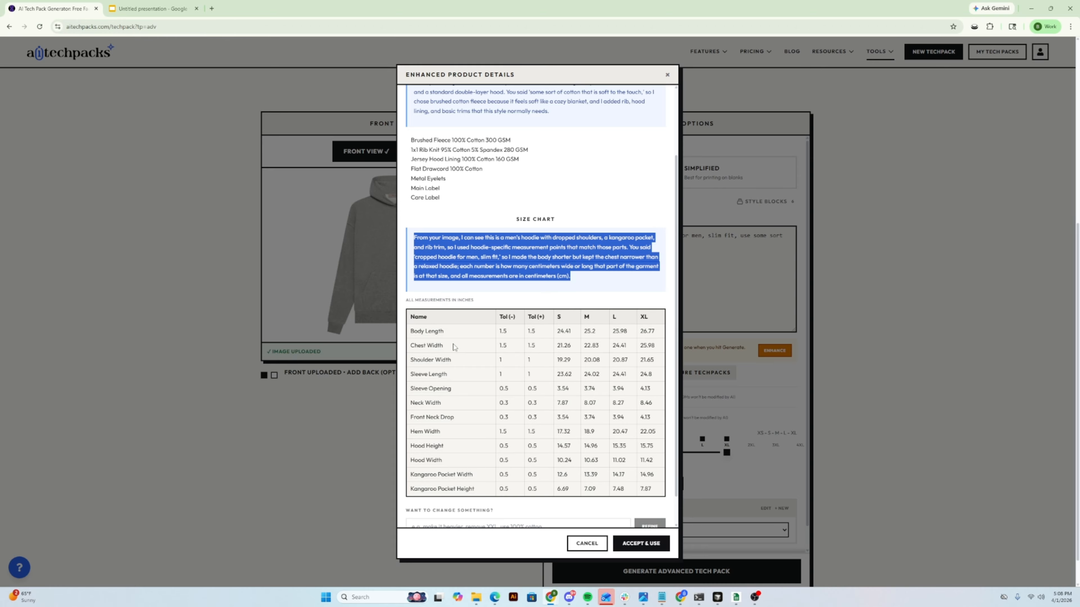
scroll(454, 346, up, 2)
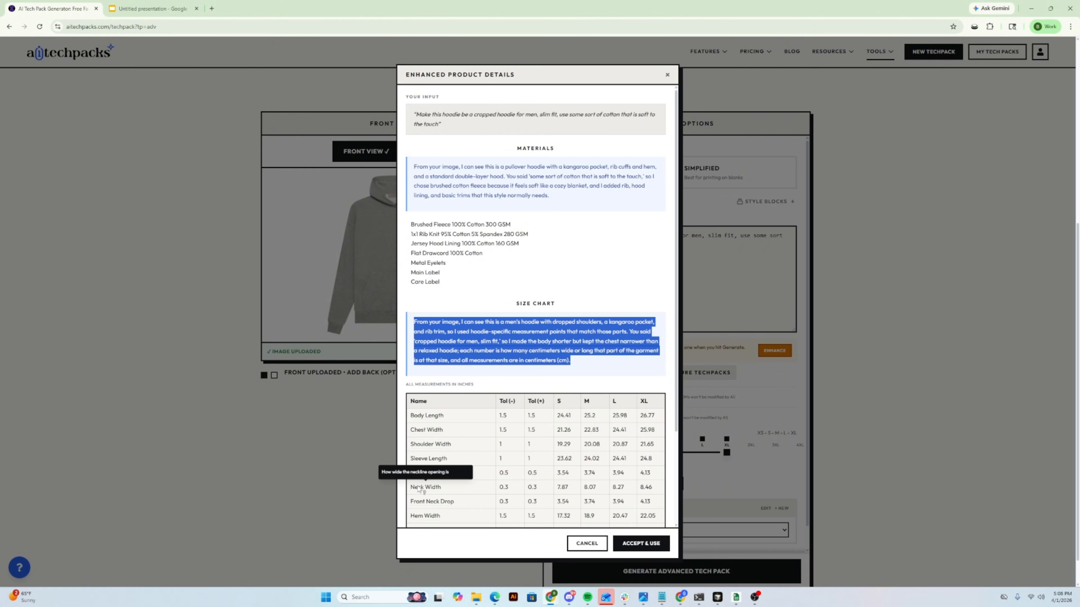
scroll(419, 489, down, 1)
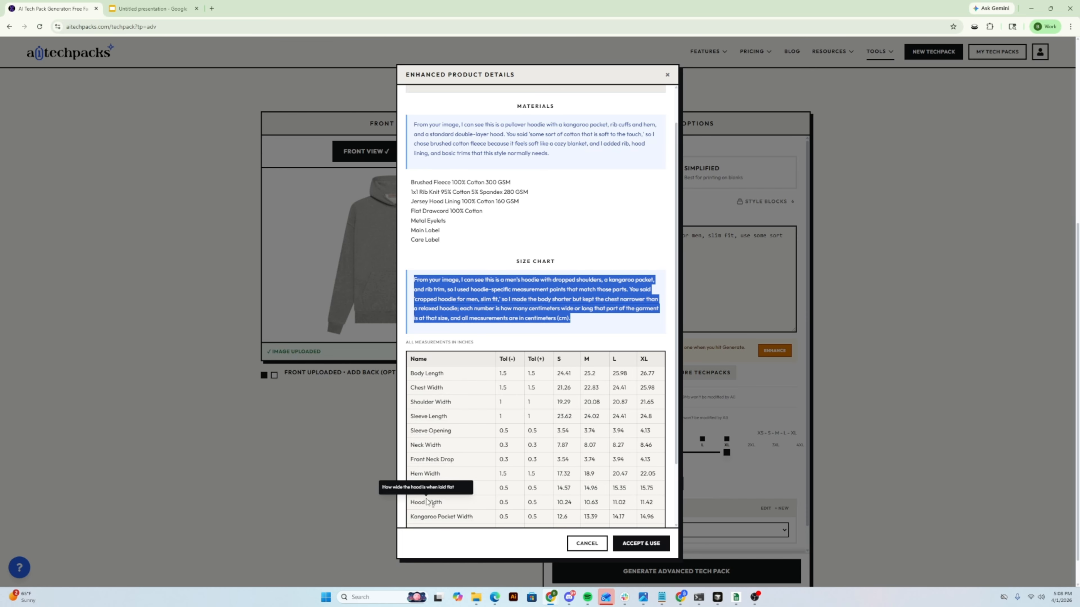
scroll(550, 194, up, 1)
scroll(491, 456, down, 3)
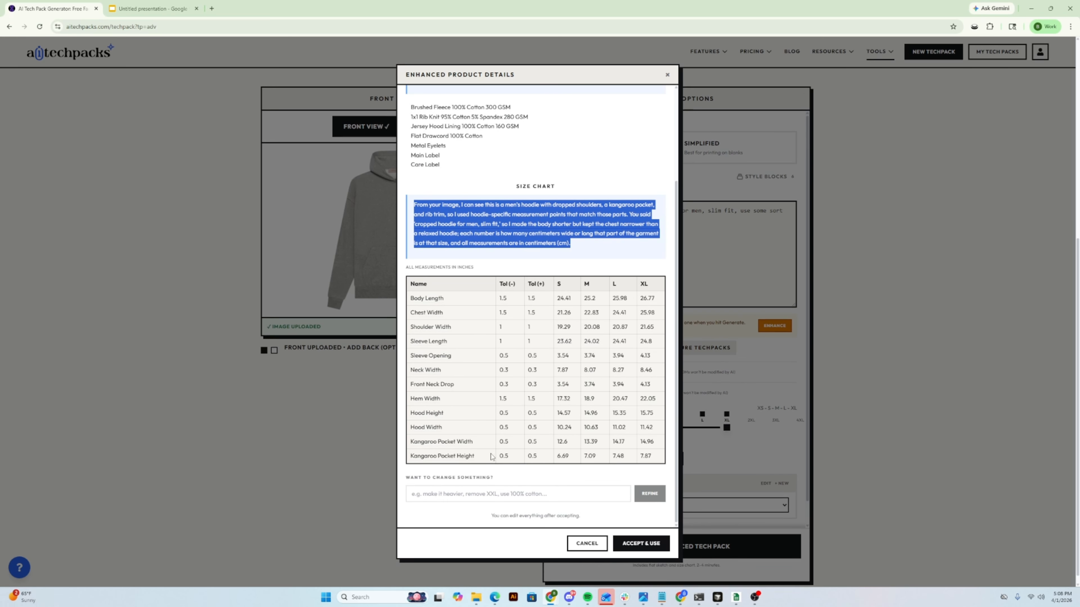
- Ask the AI "why do you want to use brushed fleece" as a refinement of the enhanced details
click(481, 494)
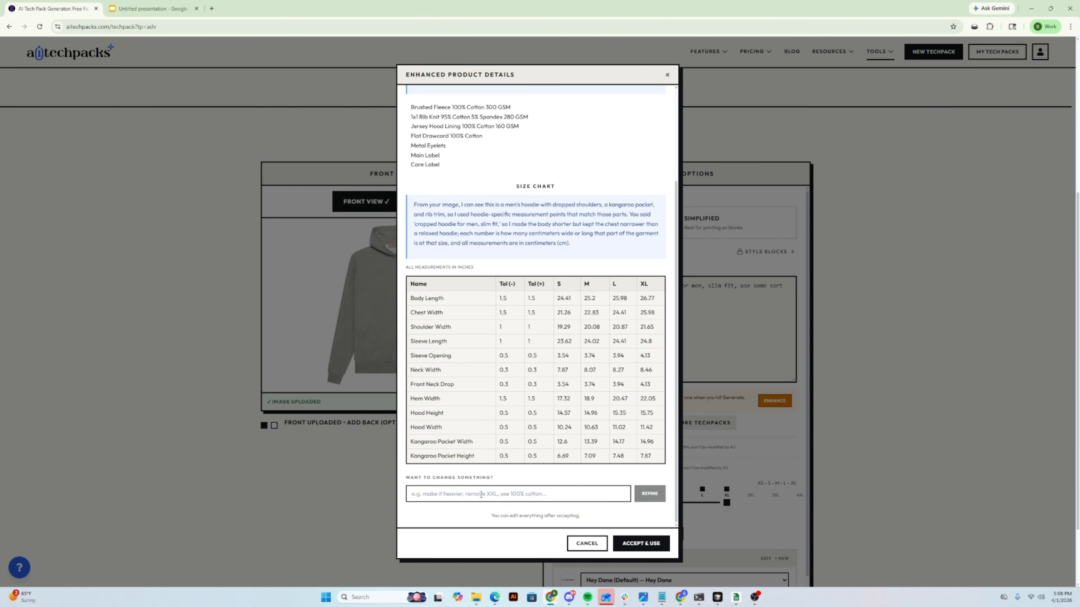
click(480, 495)
text(why do you want)
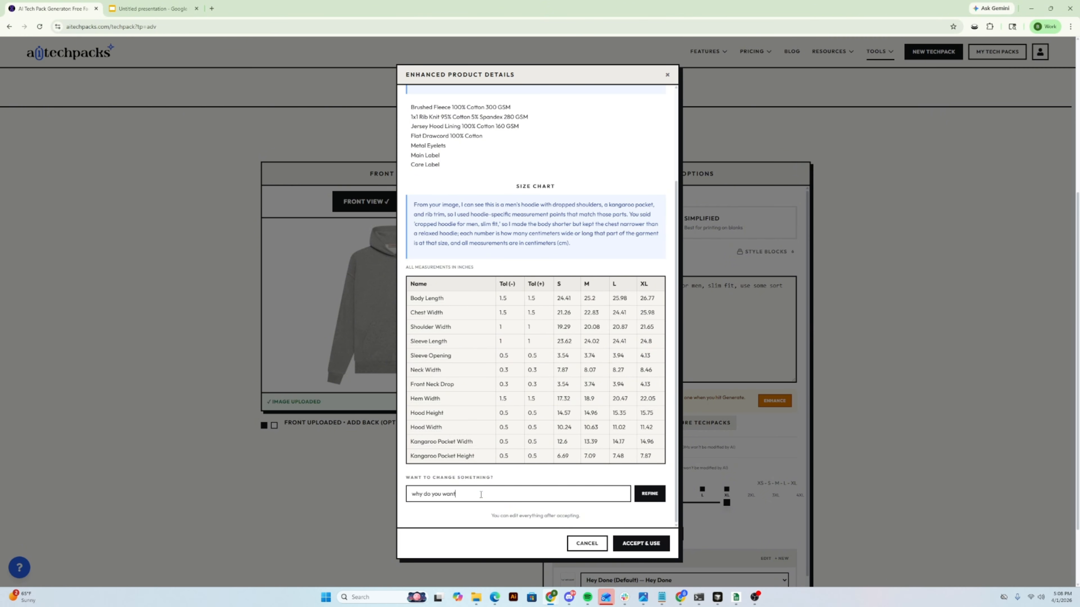
text( to use brushed fleece?)
key(Return)
- Read the AI's answer about brushed fleece in the materials section
scroll(506, 338, up, 1)
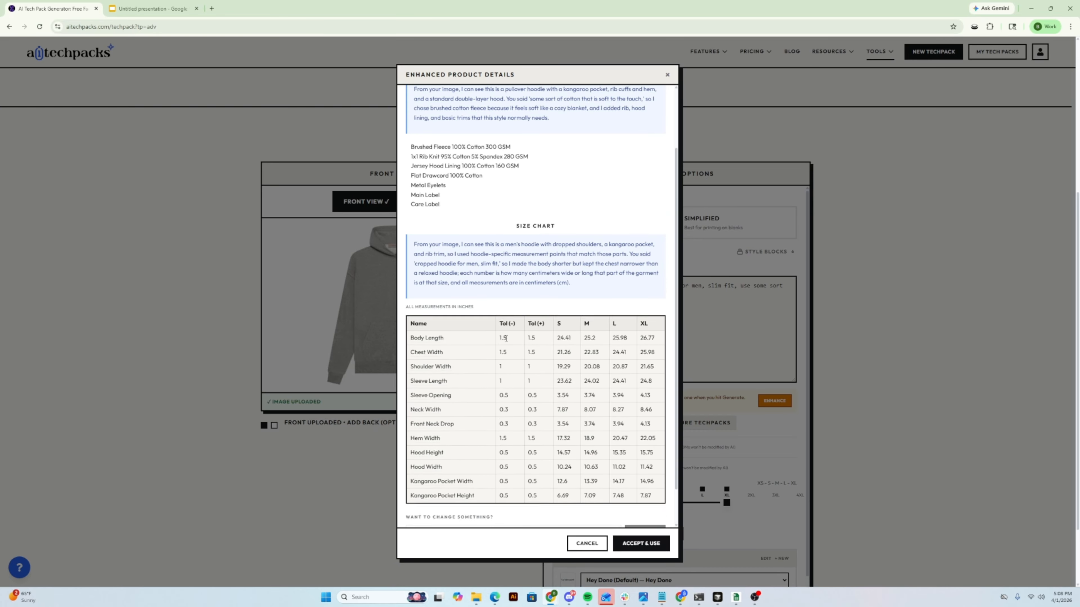
scroll(507, 339, up, 3)
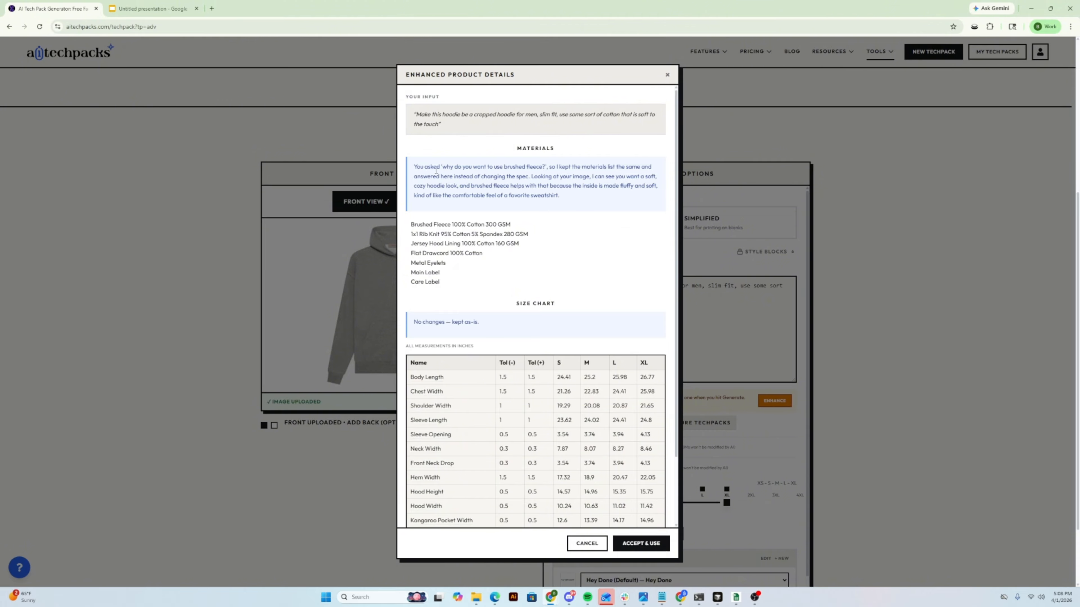
drag(434, 167, 548, 168)
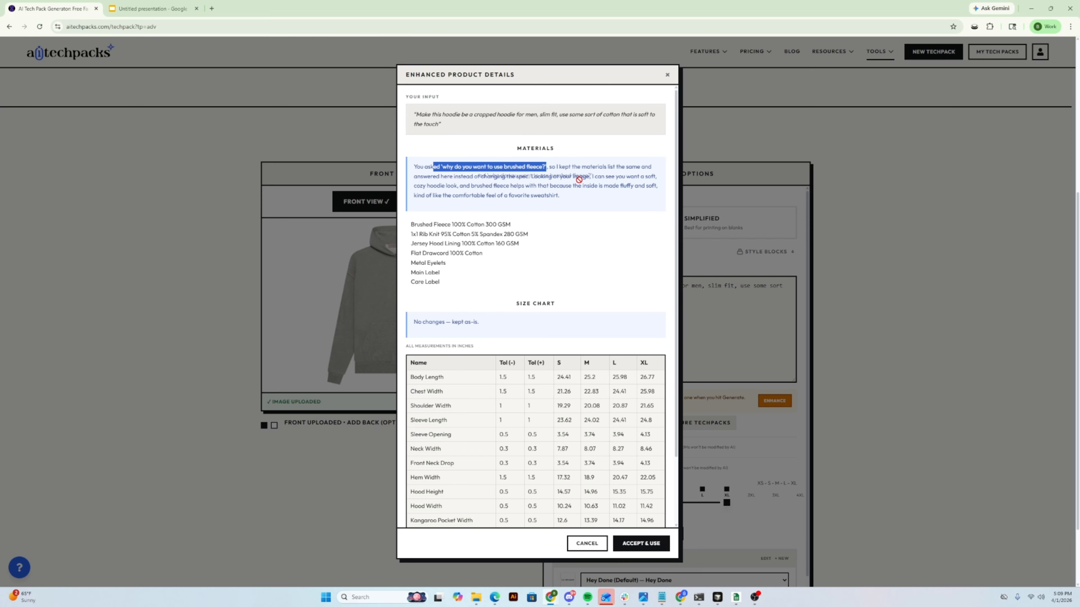
click(564, 180)
mouse_move(559, 178)
mouse_down()
mouse_move(601, 179)
mouse_move(445, 196)
mouse_move(455, 186)
mouse_move(667, 196)
mouse_move(459, 204)
mouse_move(553, 197)
mouse_up()
click(472, 294)
- Refine the enhanced details with the request "i dont want to use cotton"
scroll(473, 285, down, 2)
click(483, 493)
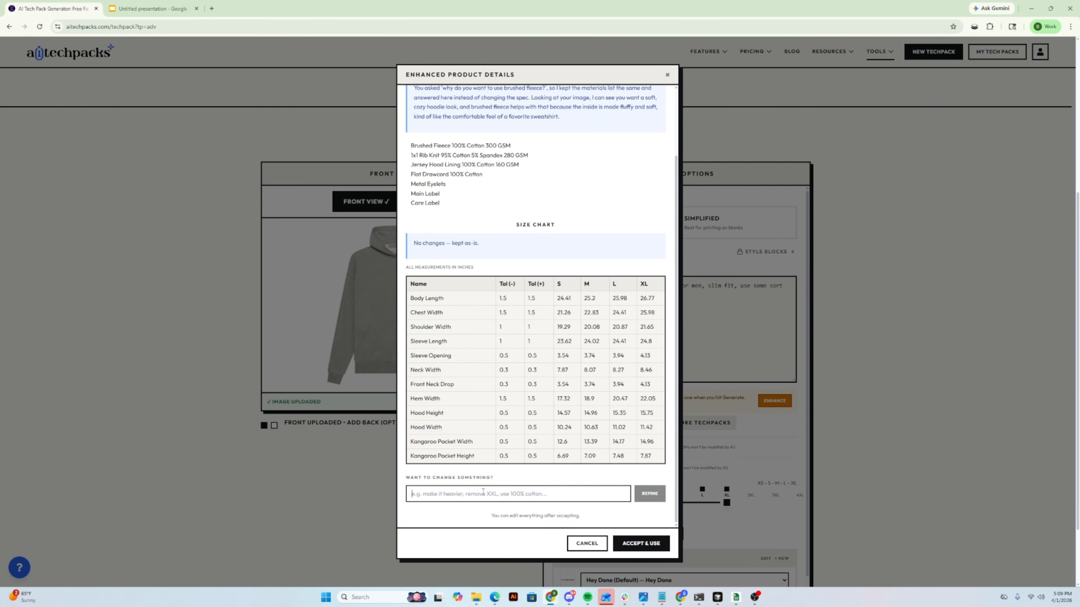
text(i dont want to use cotton)
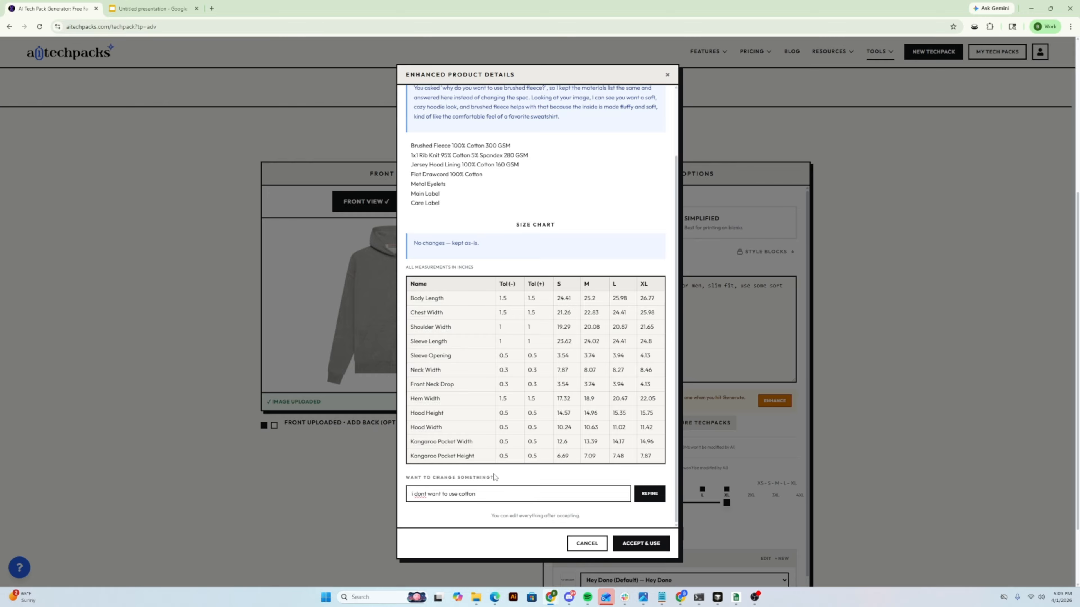
click(650, 494)
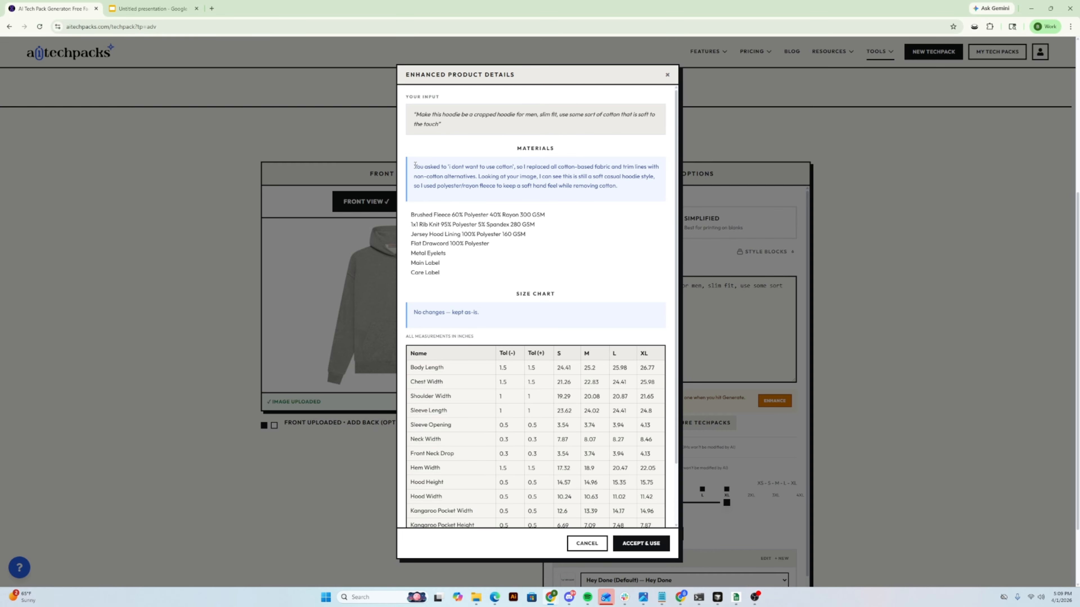
- Read the revised materials explanation and the fabric list without cotton
drag(415, 165, 622, 187)
drag(549, 215, 409, 210)
drag(543, 234, 460, 186)
triple_click(461, 187)
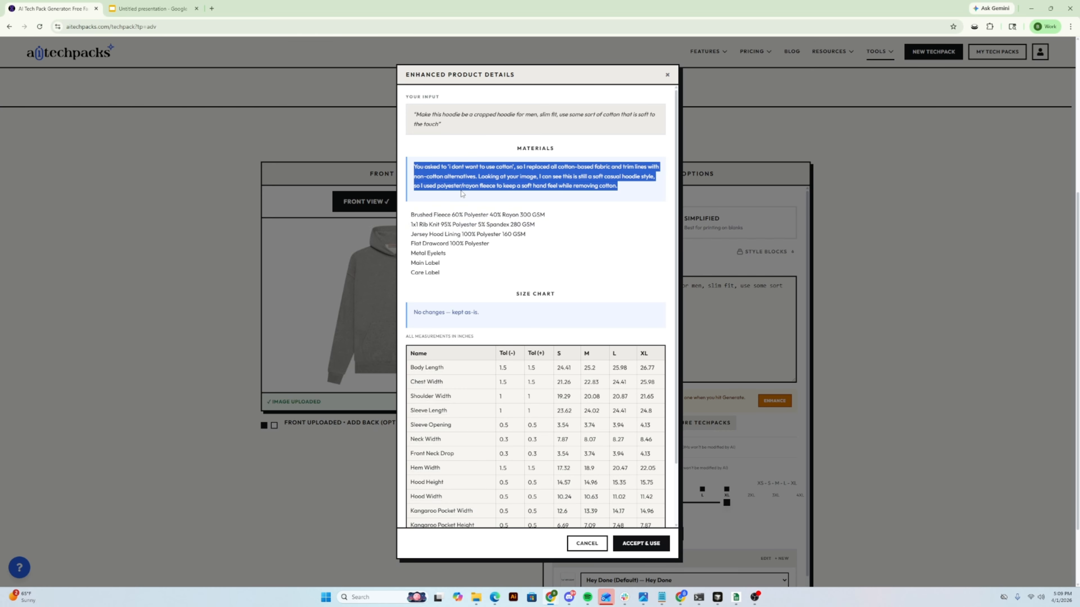
click(463, 188)
double_click(466, 186)
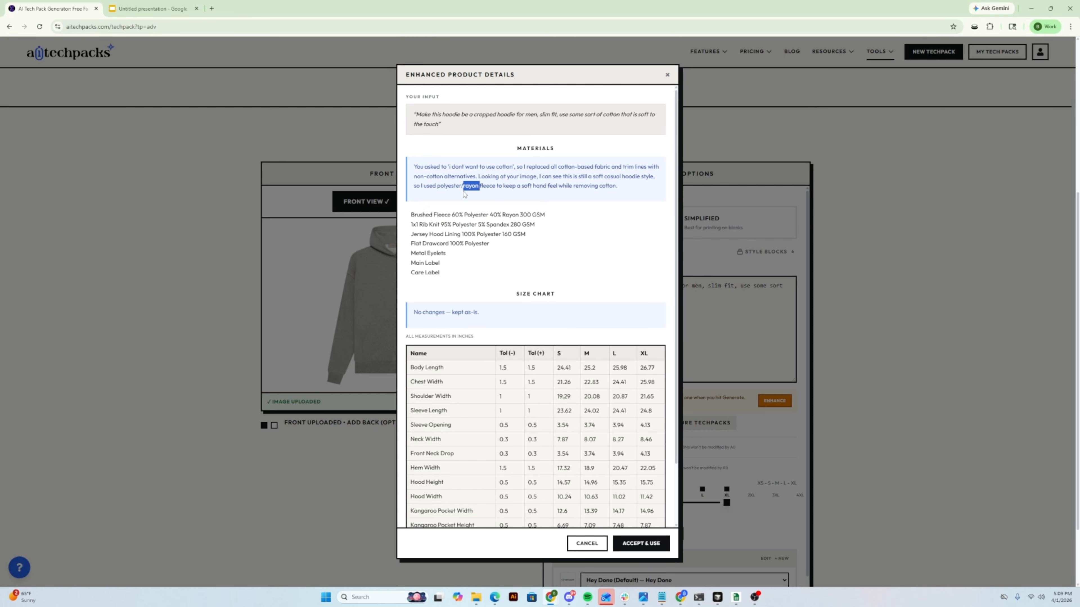
- Accept the refined materials and size chart for use as the hoodie's product details
scroll(488, 189, down, 4)
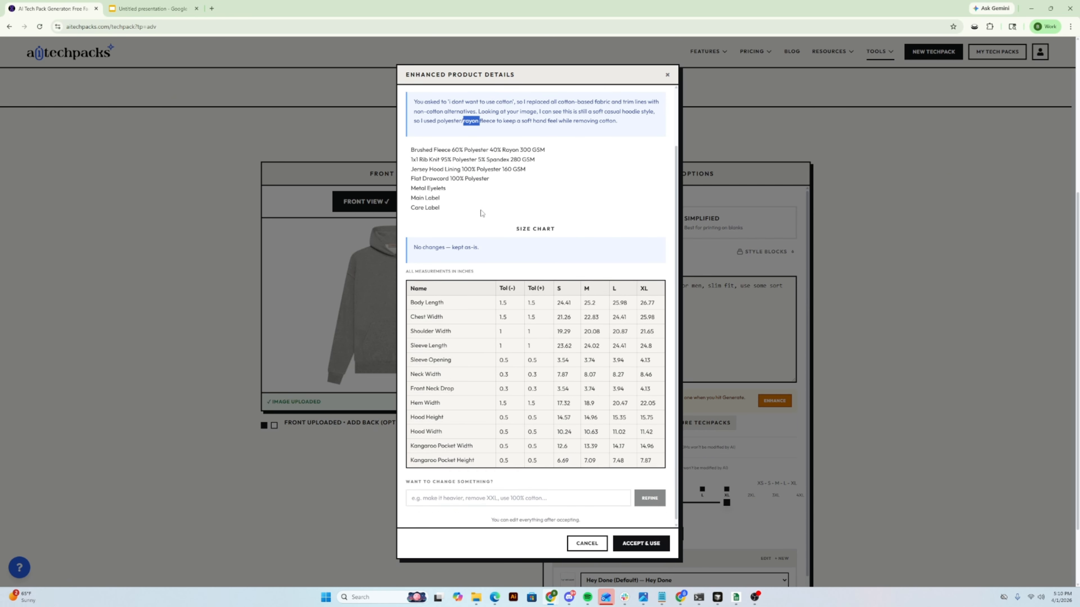
click(490, 489)
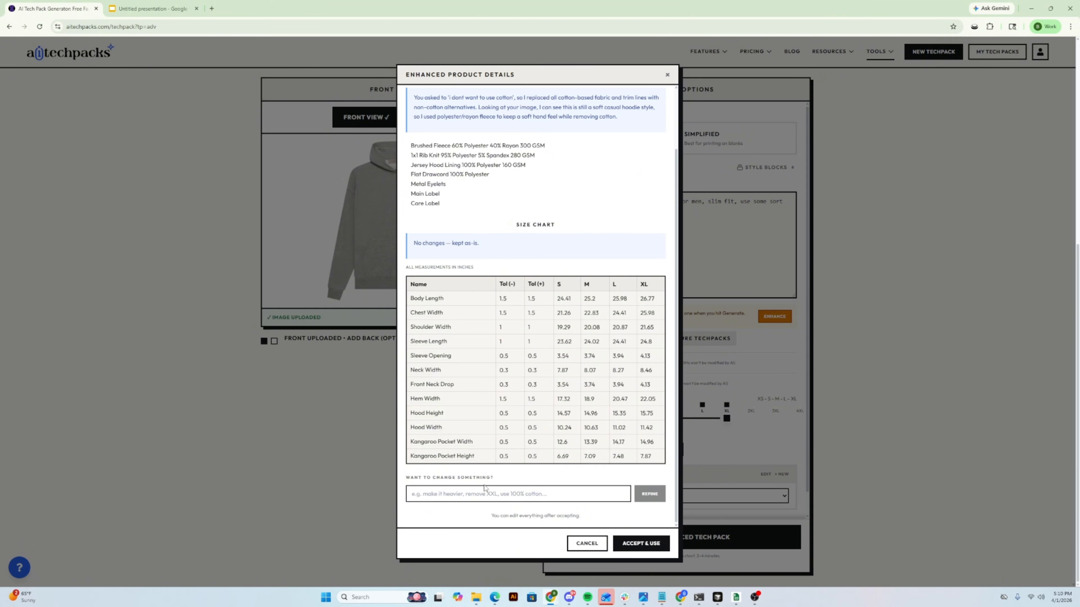
click(638, 546)
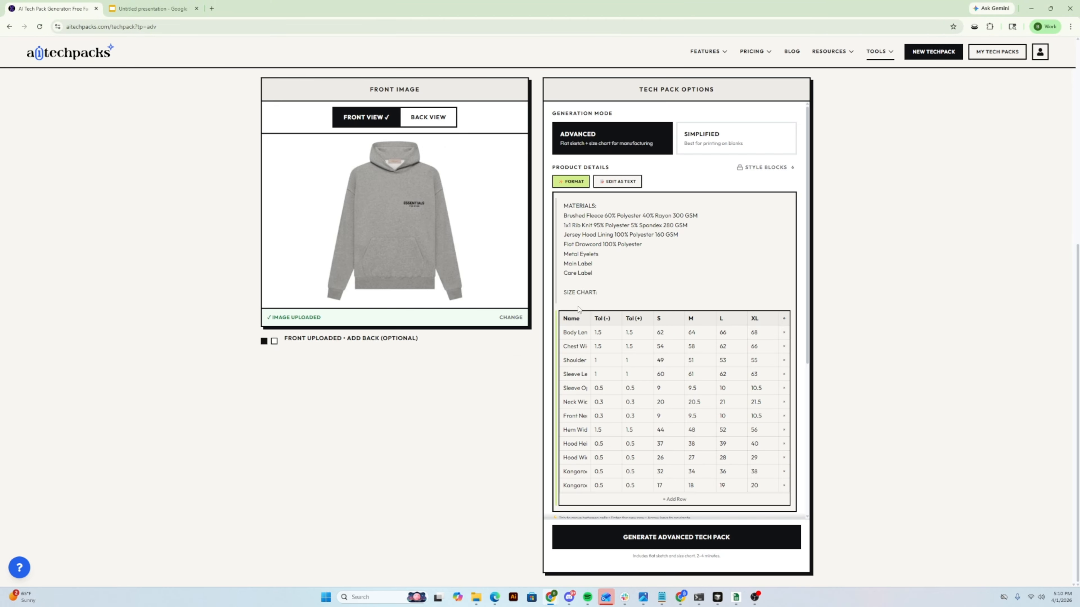
- Try changing the size S body length to 60 in the product details size chart
scroll(645, 322, down, 2)
scroll(645, 322, up, 4)
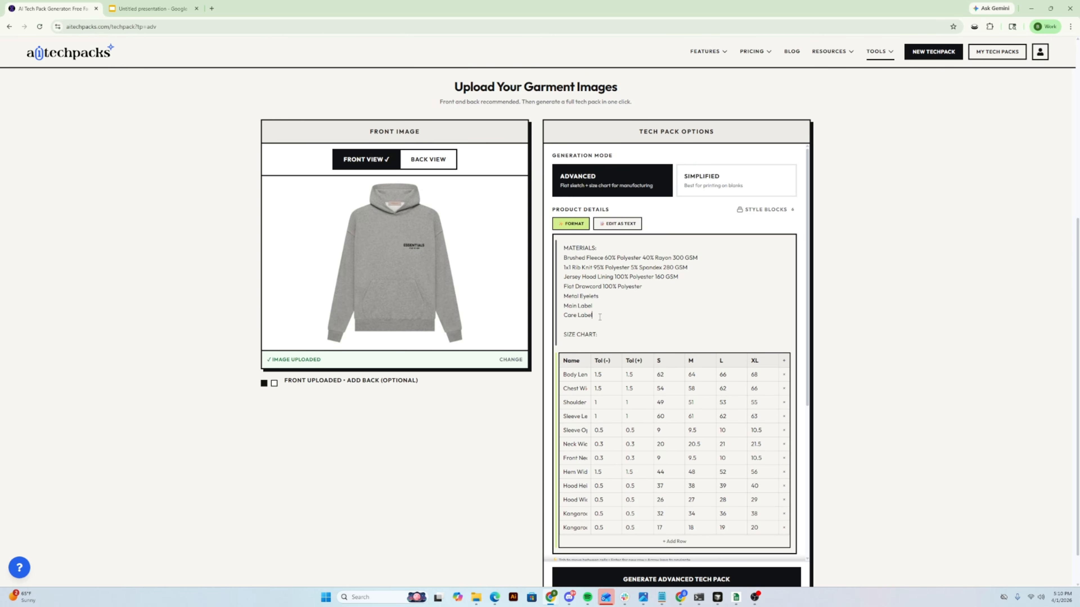
drag(600, 317, 562, 317)
click(612, 379)
drag(670, 379, 634, 373)
text(606)
scroll(643, 425, down, 6)
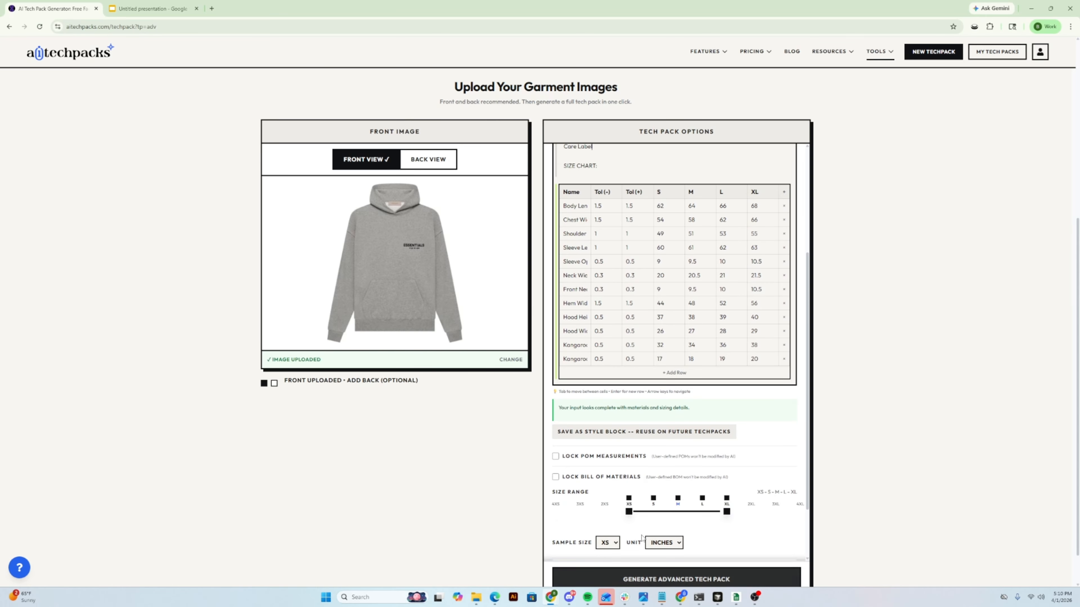
click(642, 537)
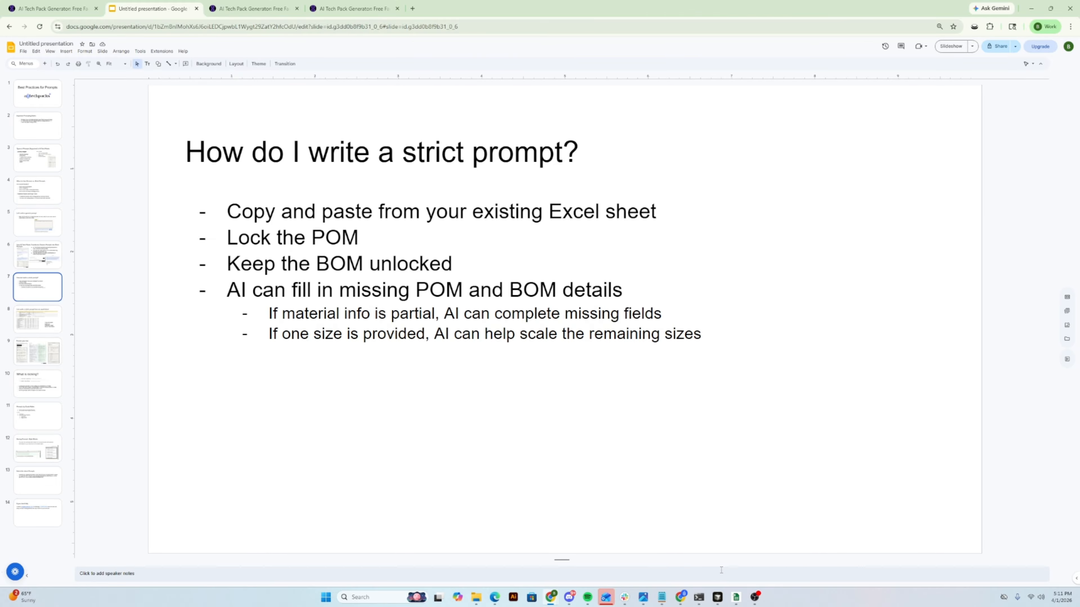
- Switch to the spreadsheet window with the graded spec's point of measurements table
mouse_move(736, 595)
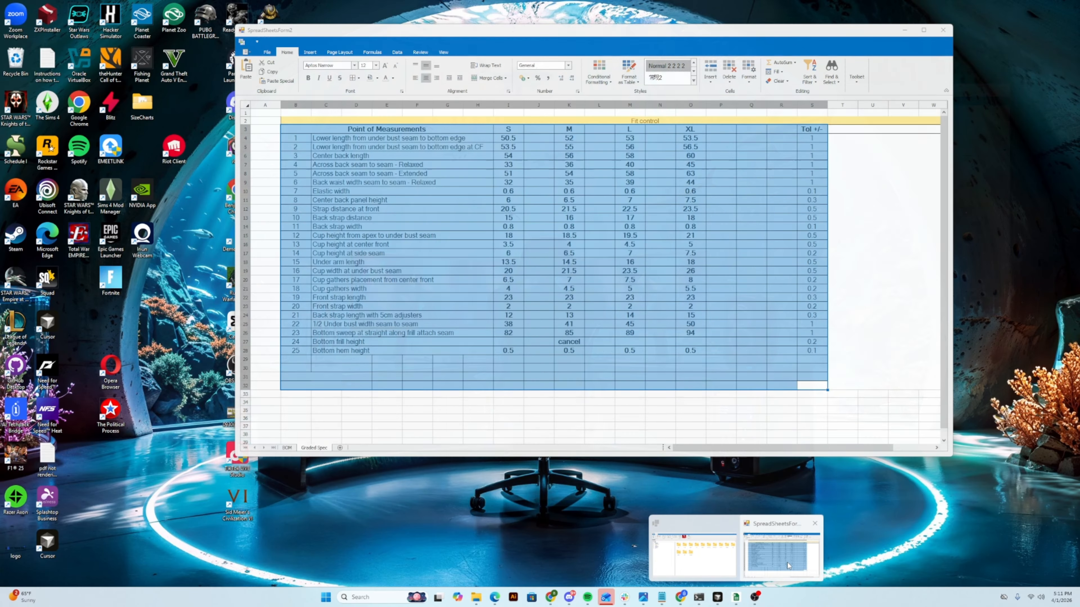
click(781, 555)
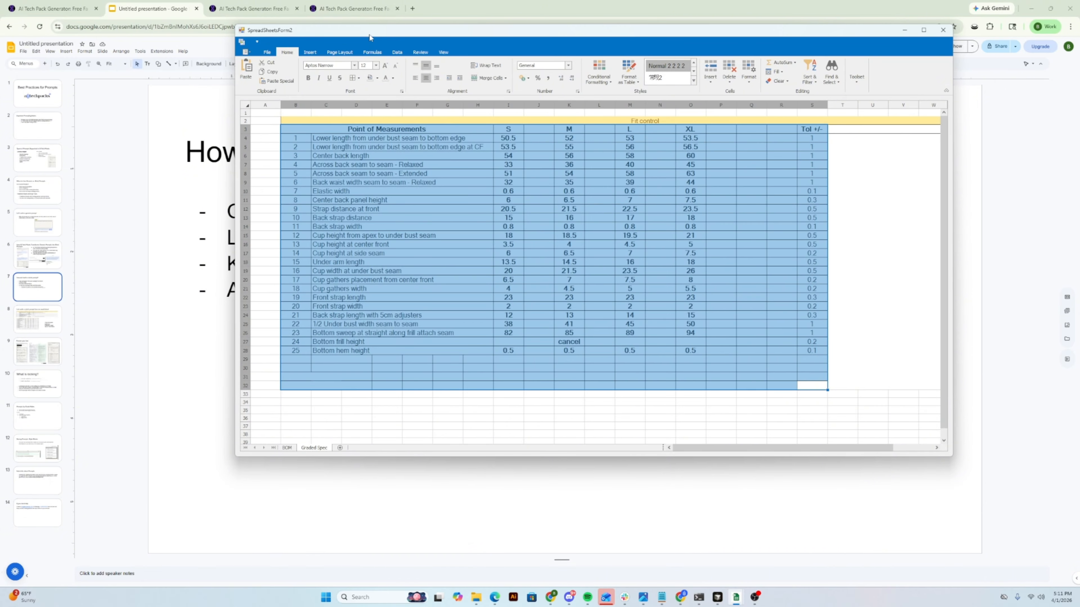
- Copy the whole components table from the spreadsheet's BOM sheet
drag(369, 34, 400, 43)
click(383, 325)
click(319, 457)
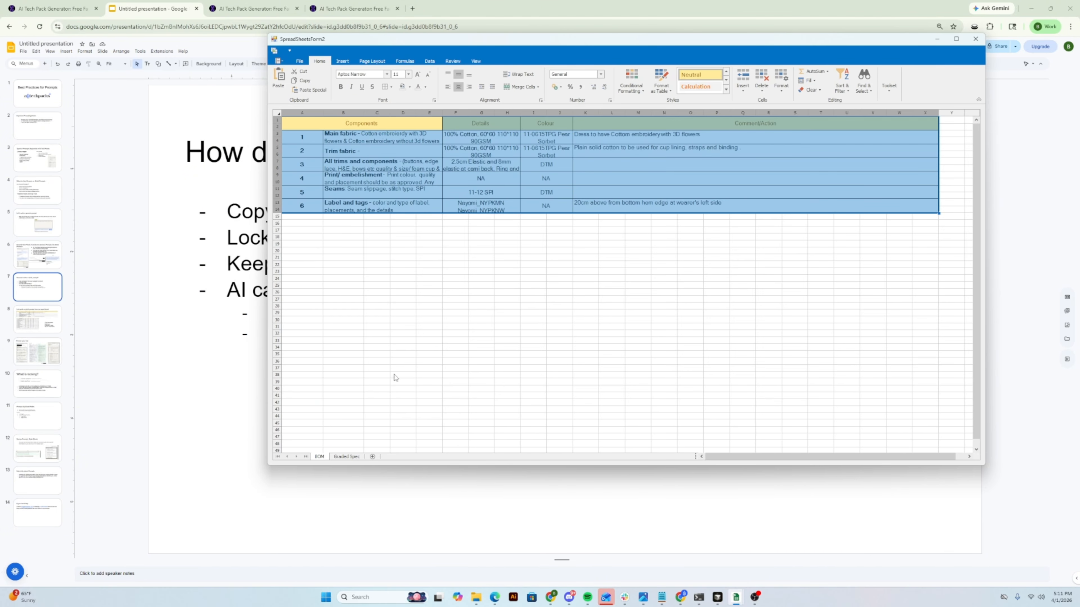
click(503, 271)
drag(296, 133, 545, 185)
key(ctrl+a)
key(ctrl+c)
- Switch to the AI Tech Packs form and paste the copied components table into the product details
click(257, 13)
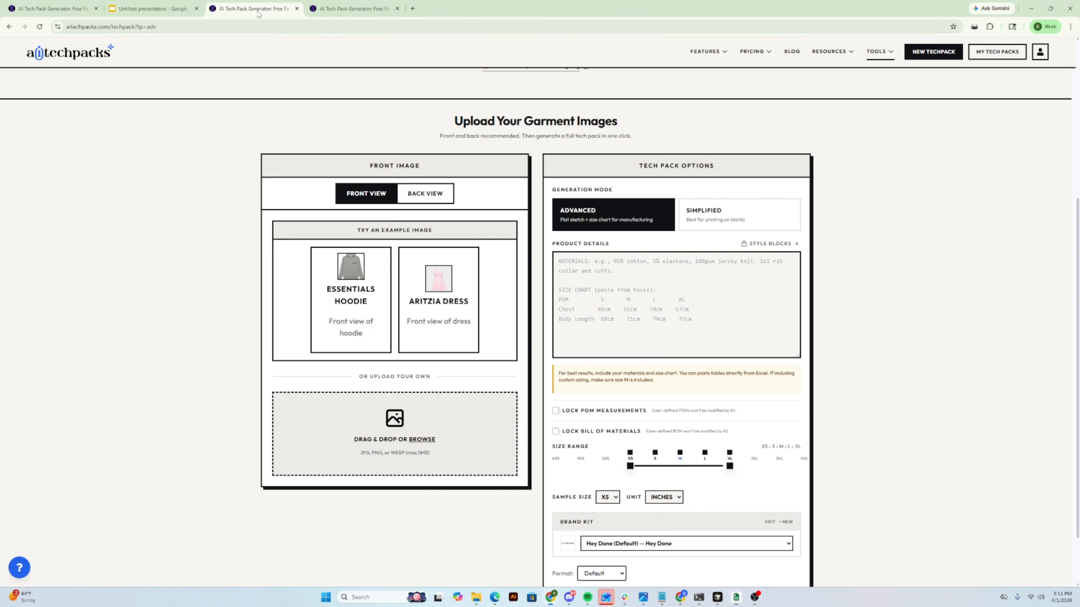
click(648, 276)
key(ctrl+v)
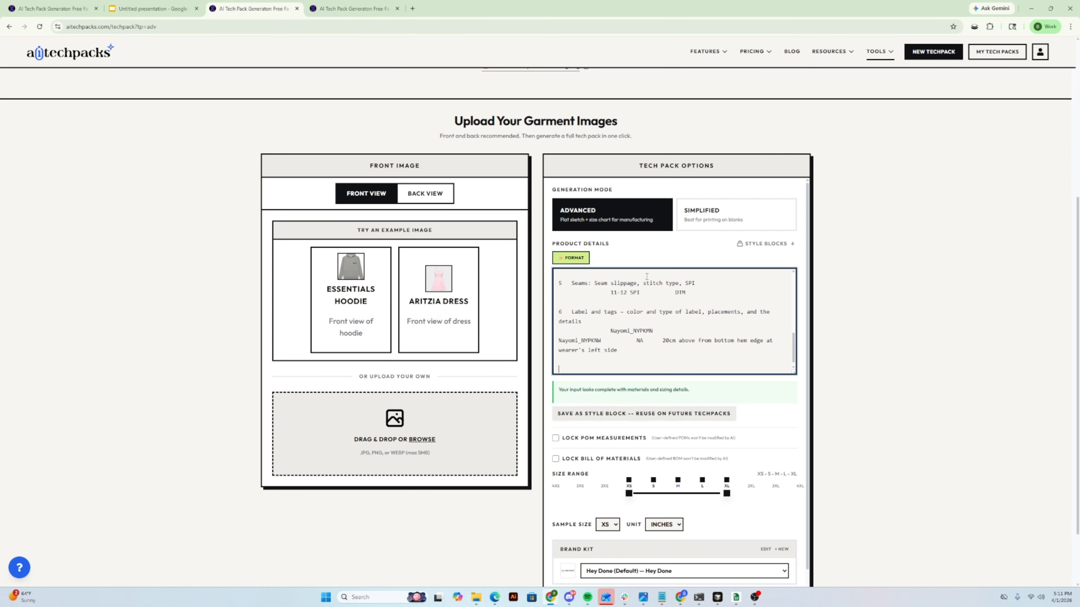
- Return to the spreadsheet window and copy the entire point of measurements table from the Graded Spec sheet
mouse_move(738, 593)
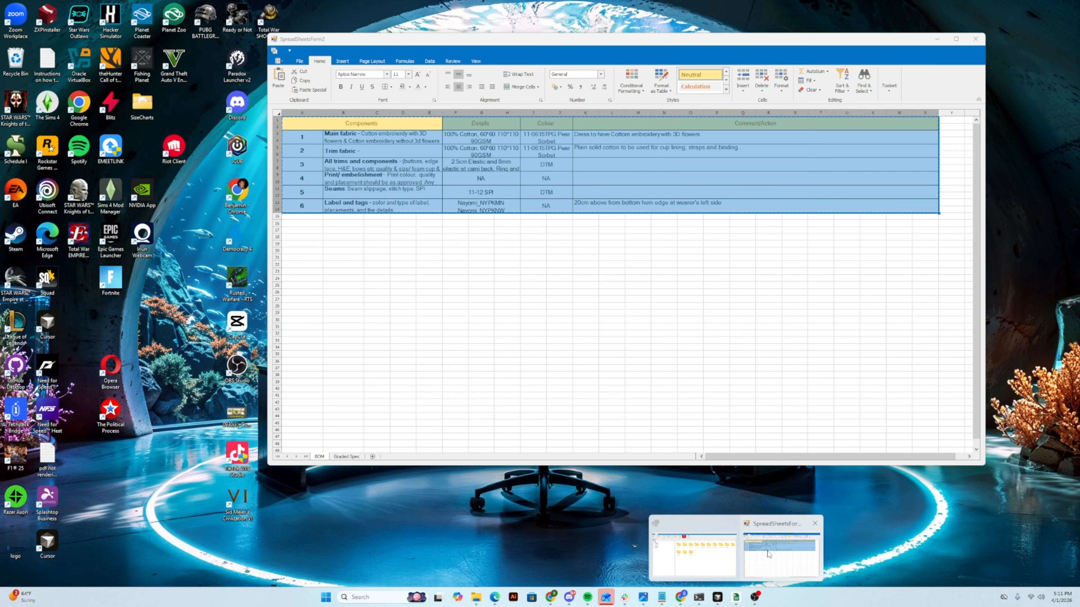
click(697, 549)
click(347, 456)
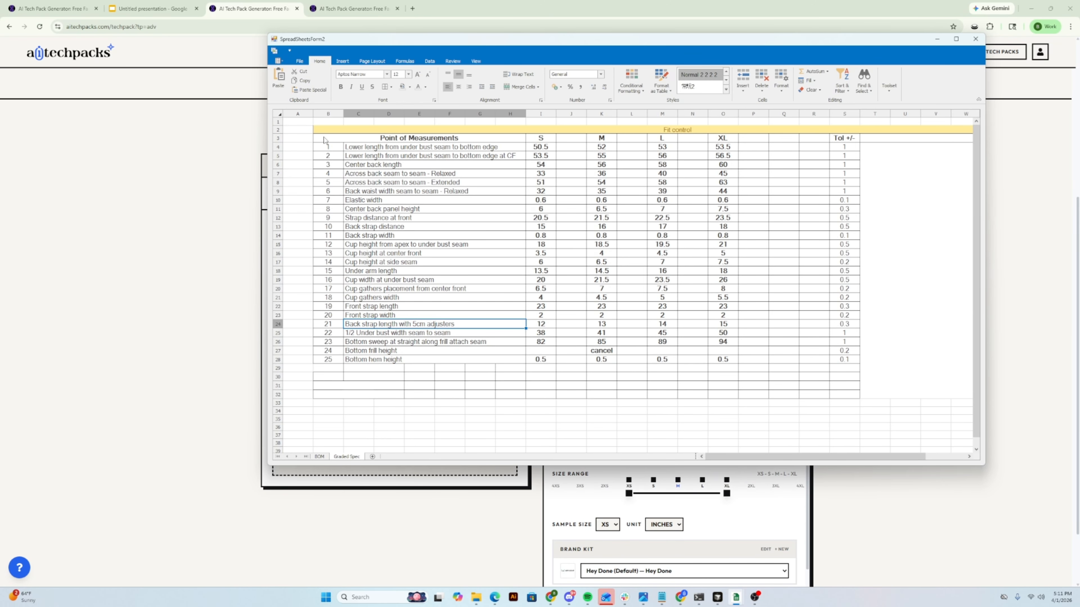
key(ctrl+a)
key(ctrl+c)
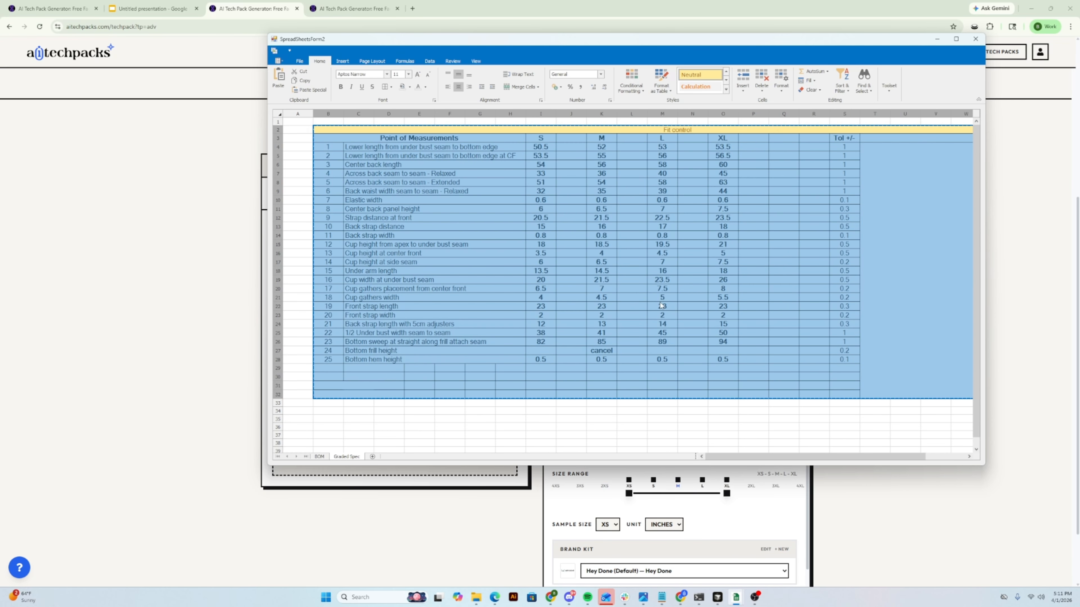
- Switch back to AI Tech Packs and paste the graded measurements below the components in the product details
click(324, 16)
click(267, 16)
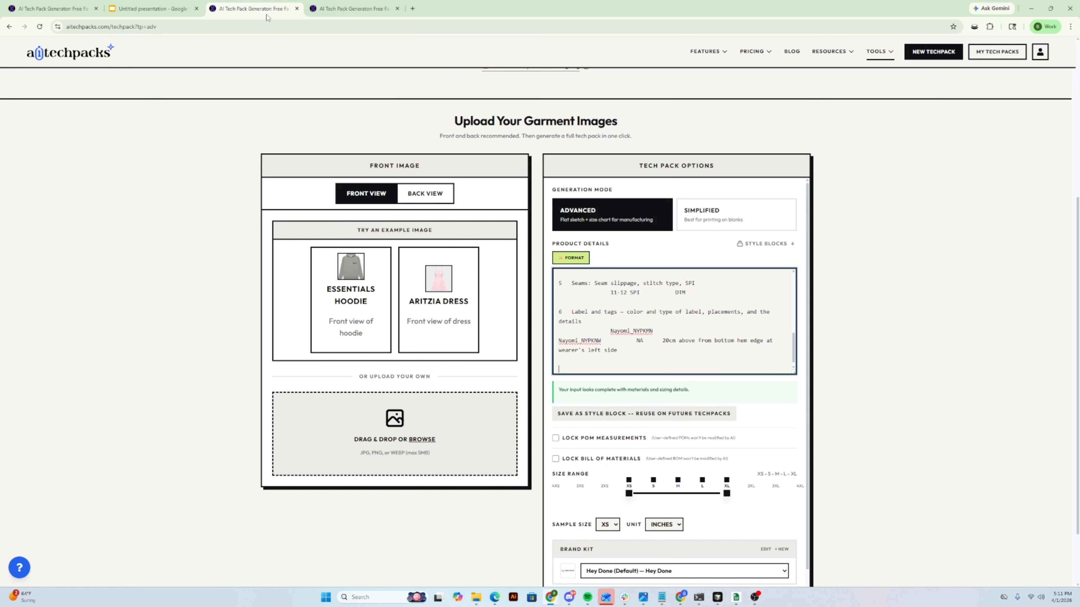
key(ctrl+v)
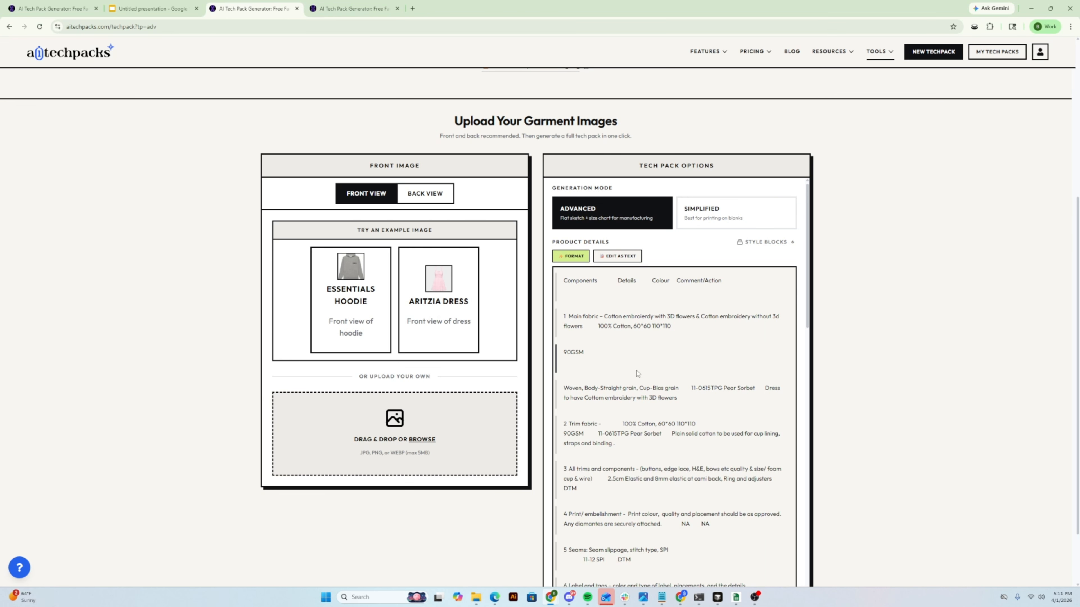
- Show the pasted product details as text, run Format on them, and accept the formatted version
scroll(669, 354, down, 3)
scroll(649, 340, down, 10)
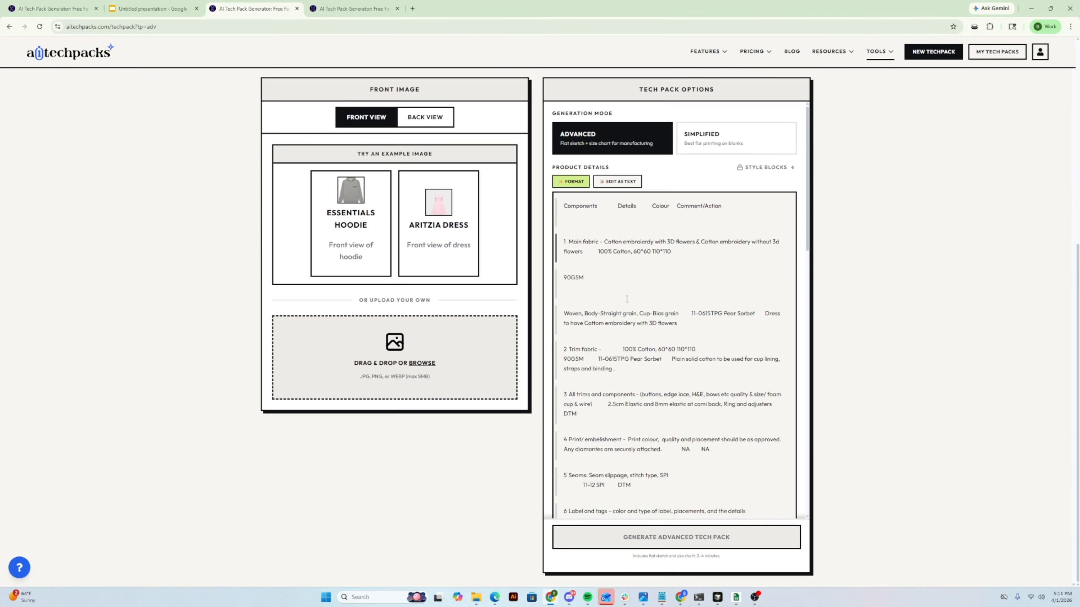
scroll(630, 313, up, 10)
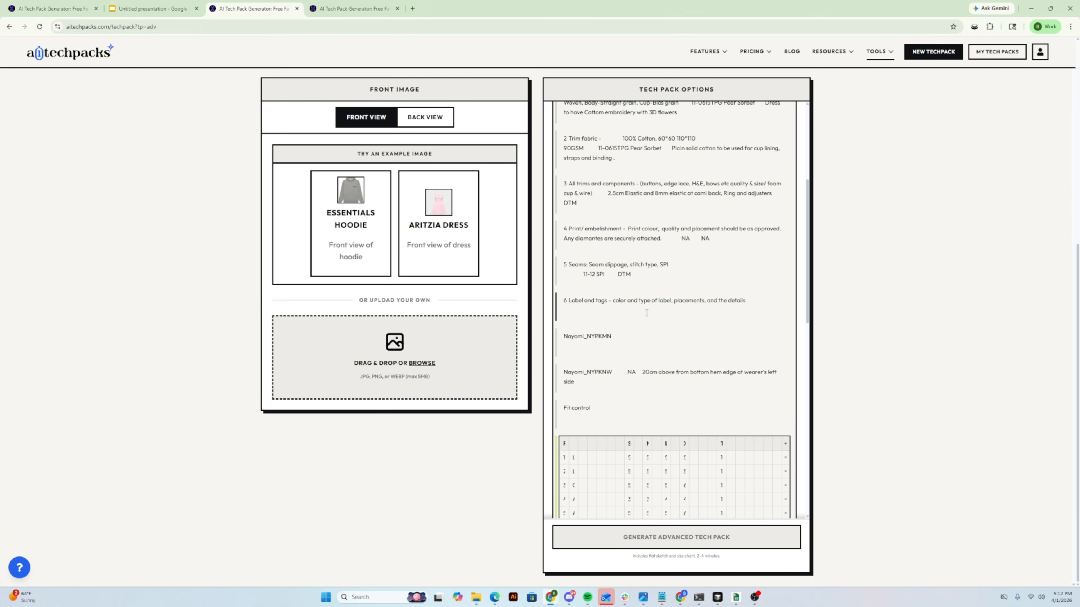
click(615, 182)
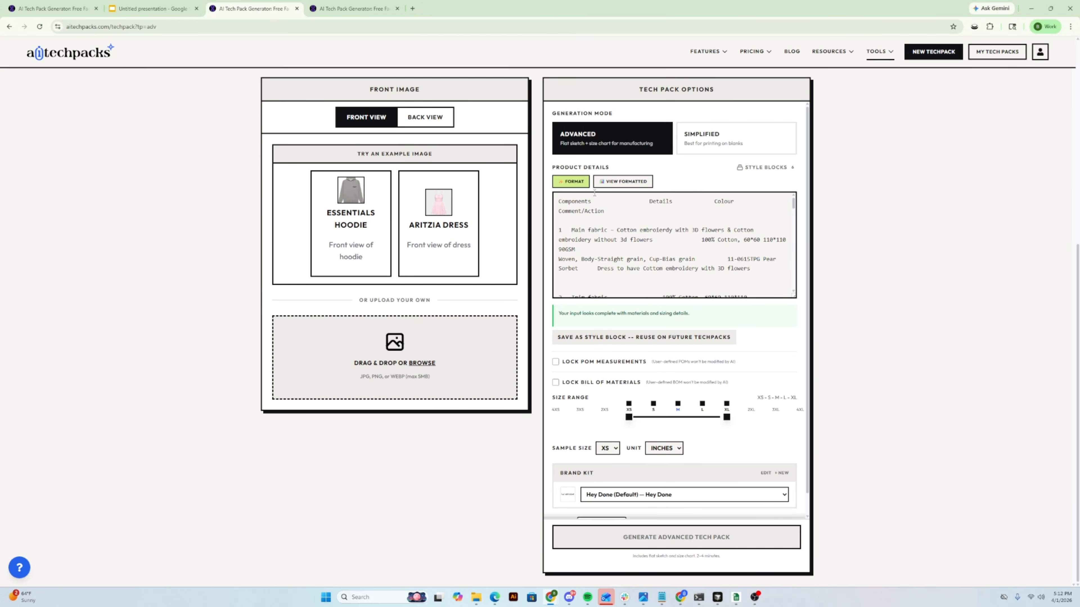
click(581, 183)
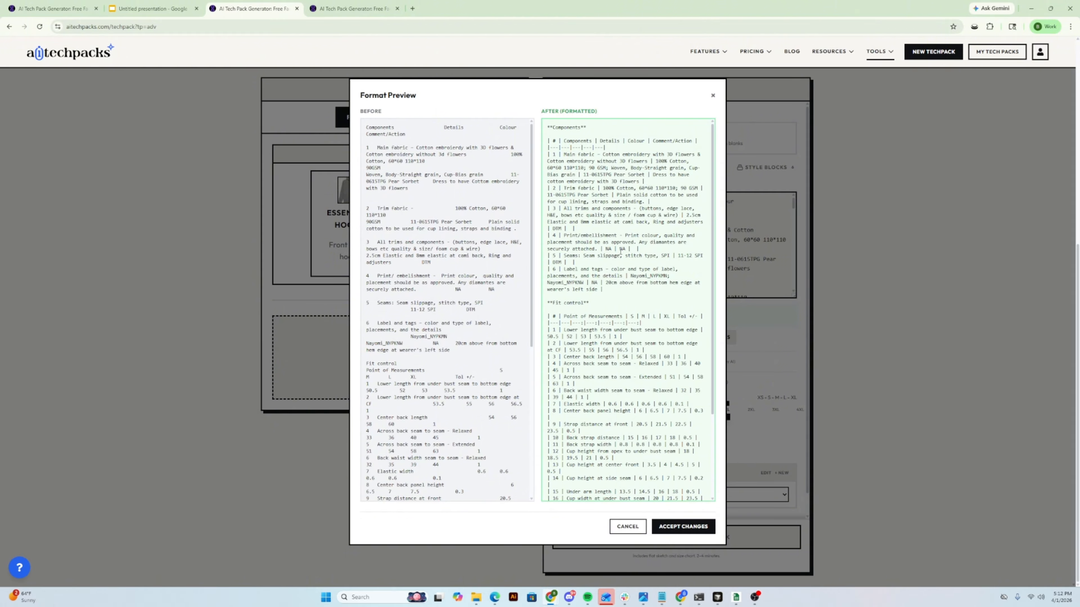
click(696, 526)
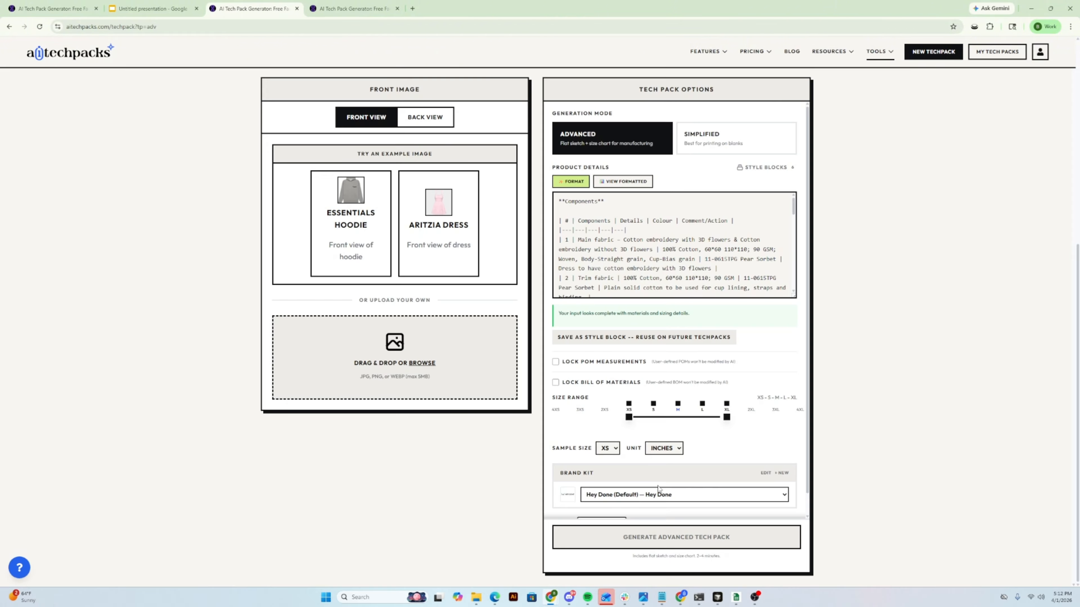
- View the product details as formatted tables and review the Components and Fit control rows
click(636, 187)
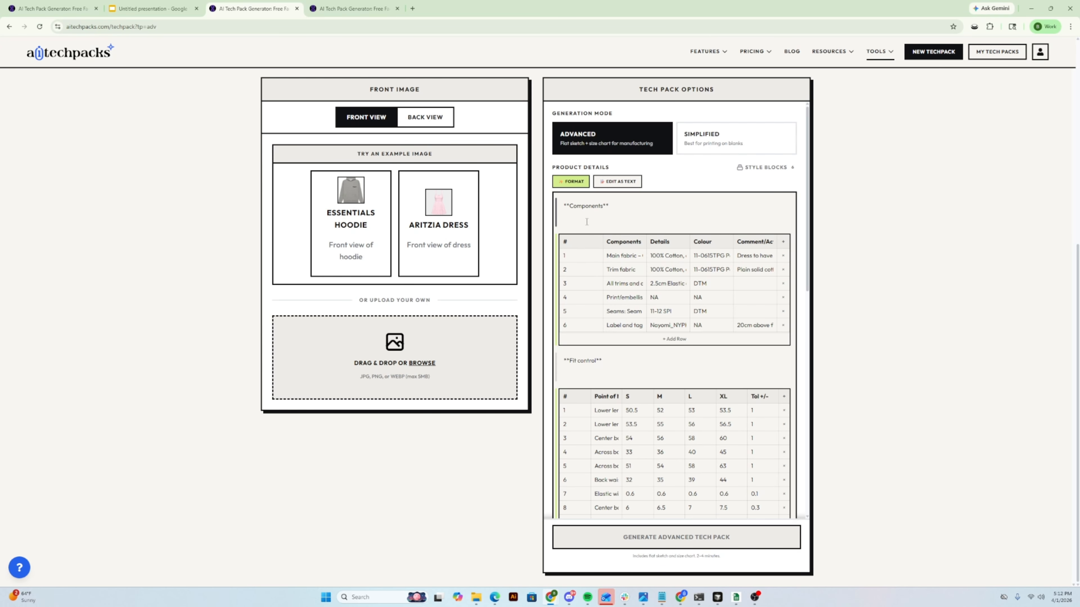
scroll(588, 231, down, 6)
scroll(616, 351, down, 5)
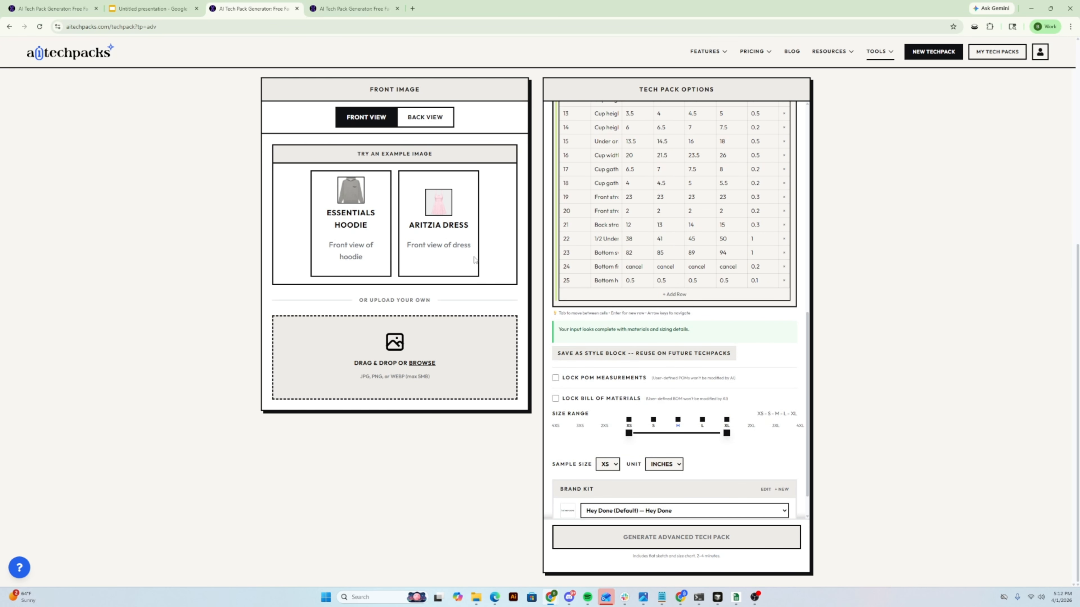
scroll(705, 312, up, 7)
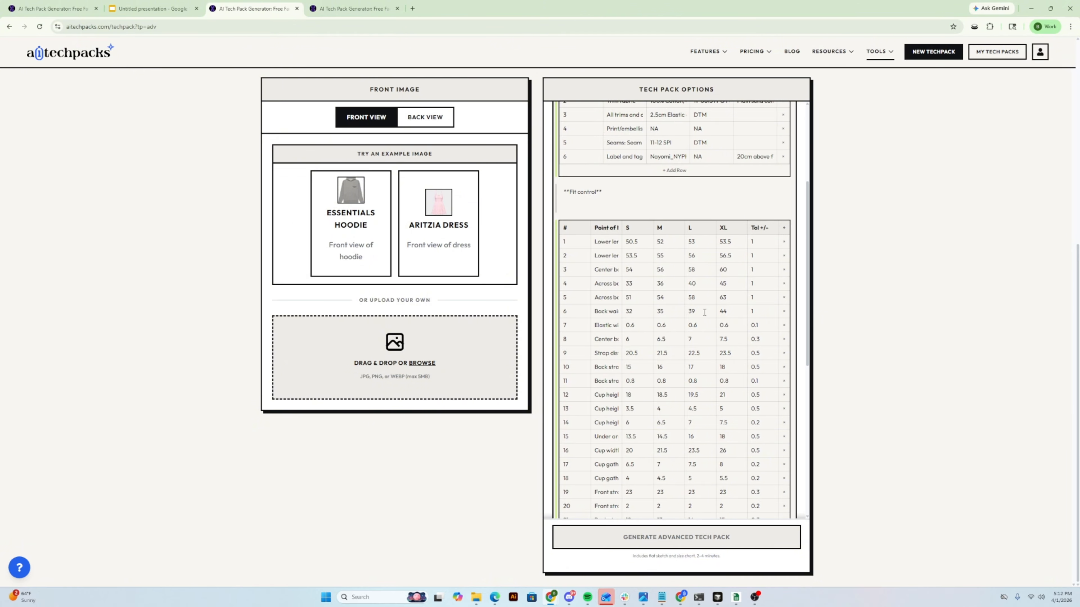
scroll(696, 315, up, 4)
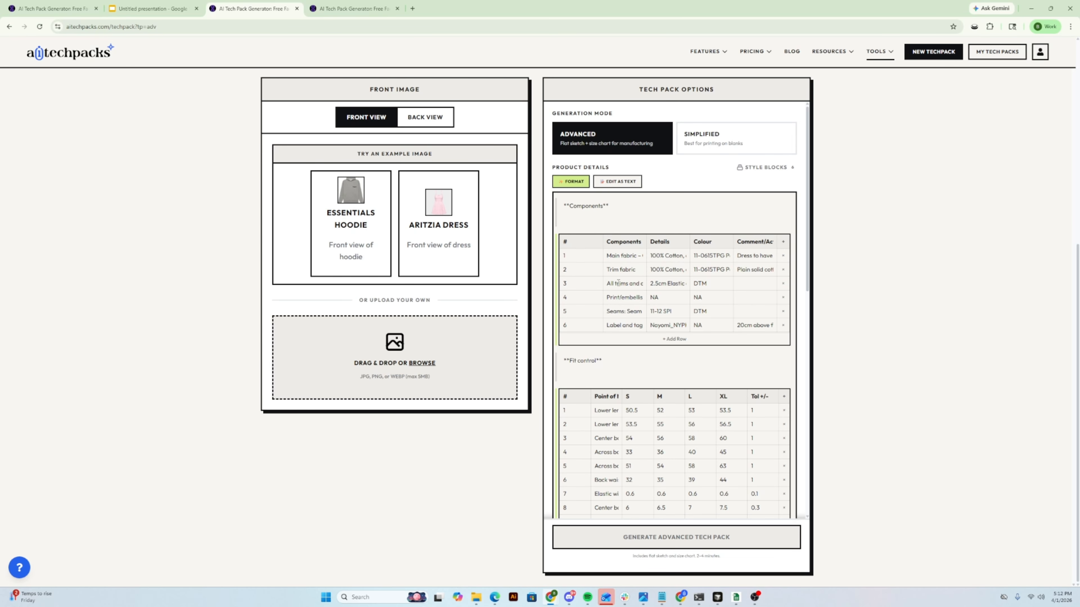
- Compare the presentation's "What is locking?" slide with the POM and bill of materials lock options in the AI Tech Packs form
click(142, 9)
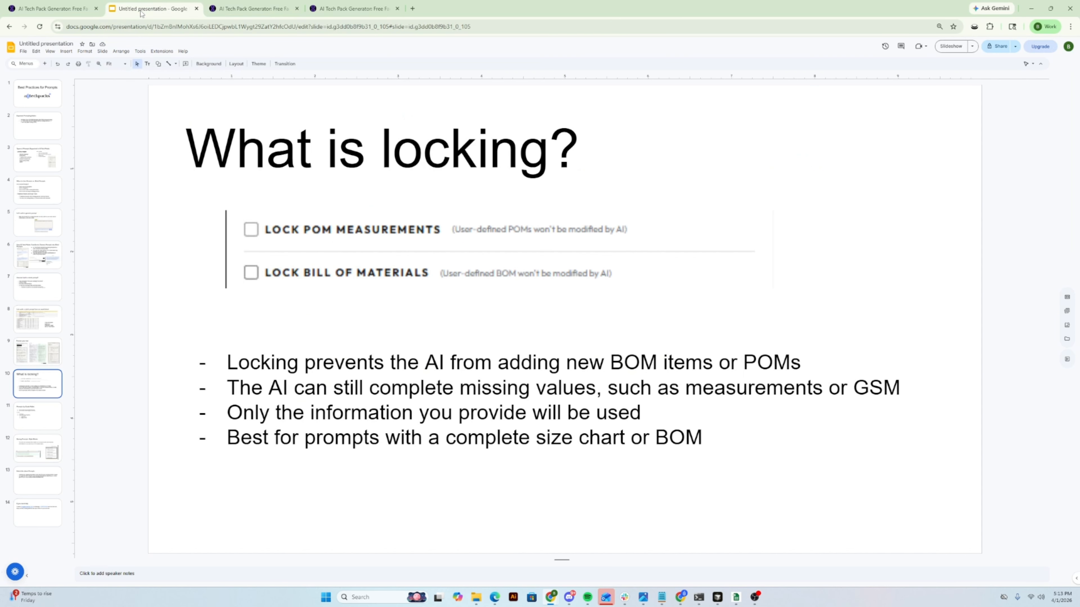
triple_click(225, 148)
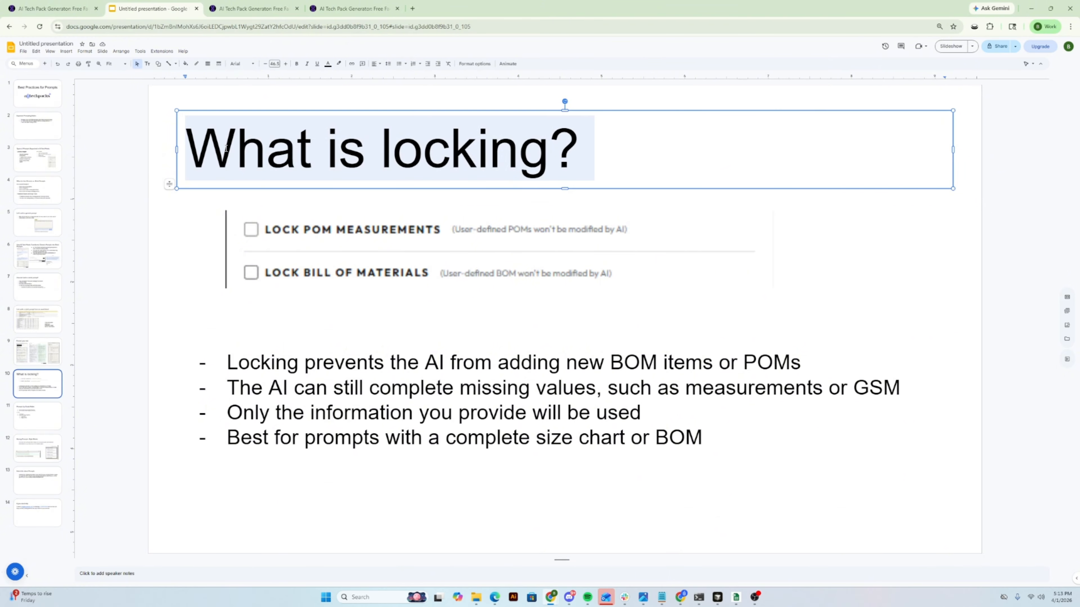
click(252, 8)
scroll(628, 394, down, 10)
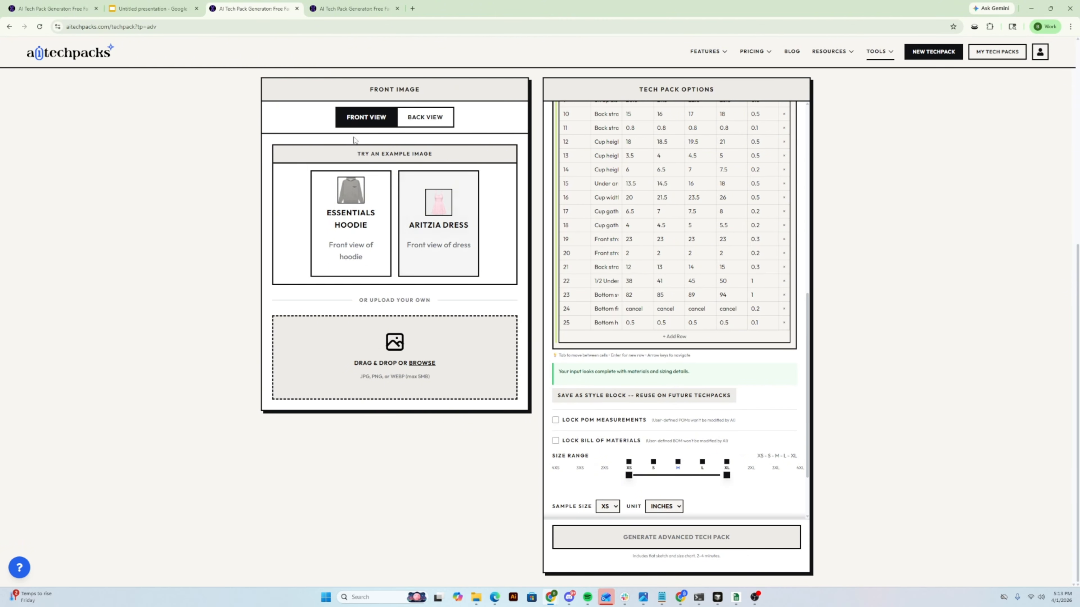
click(151, 9)
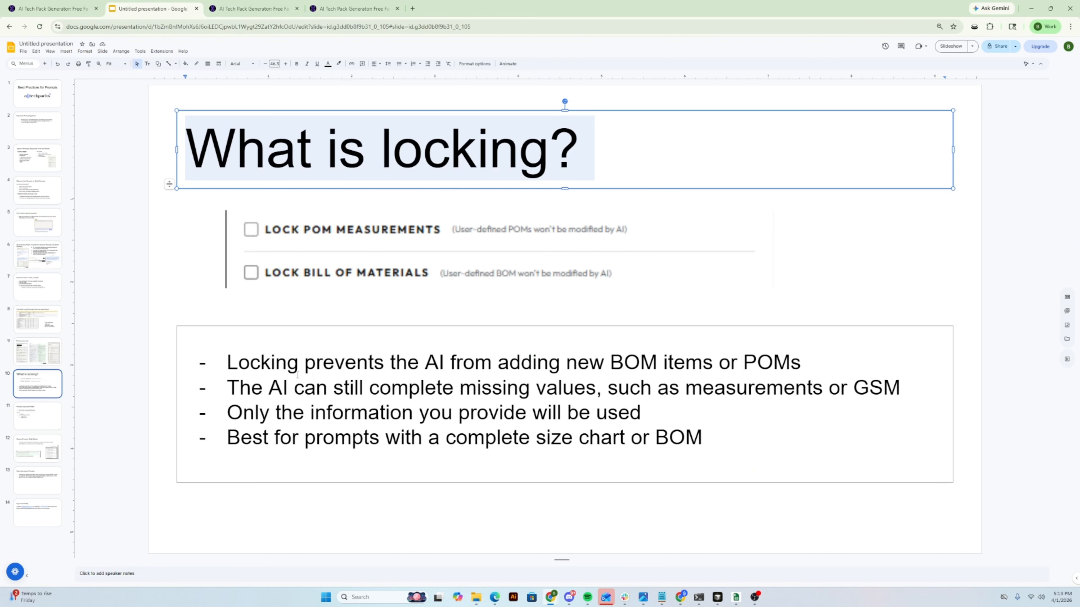
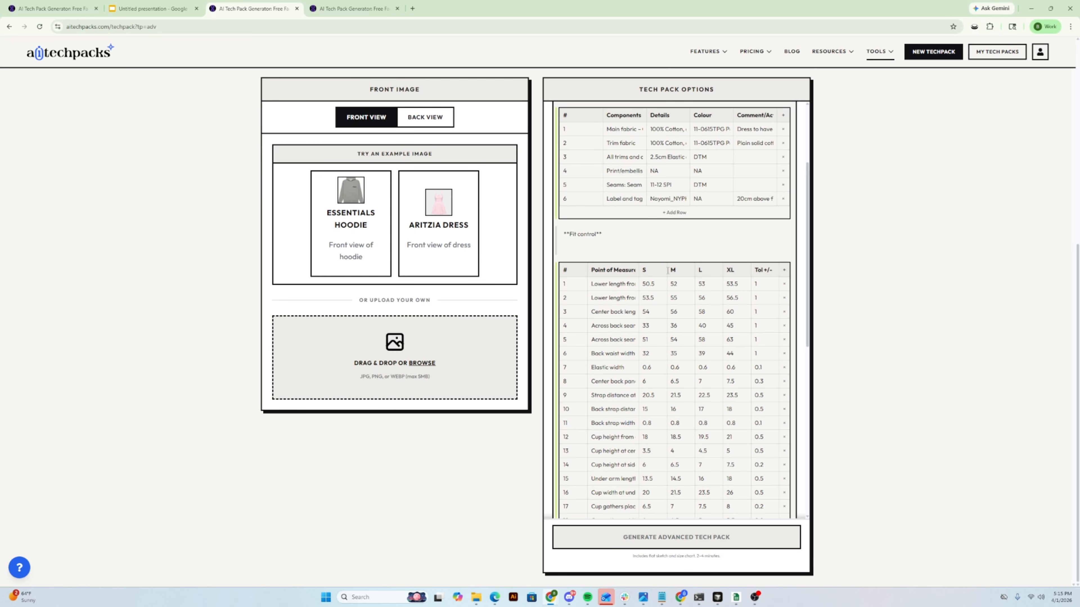
- Switch to the presentation and review the "Prompts by Grade Rules" example and the "Saving Prompts: Style Blocks" slide
drag(665, 271, 673, 274)
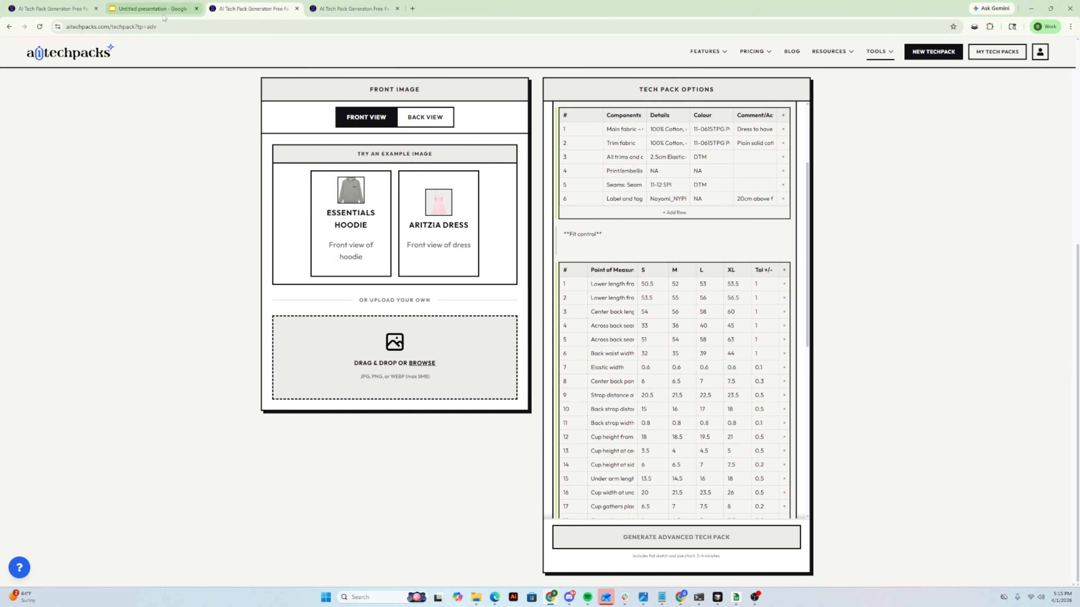
click(151, 9)
click(310, 320)
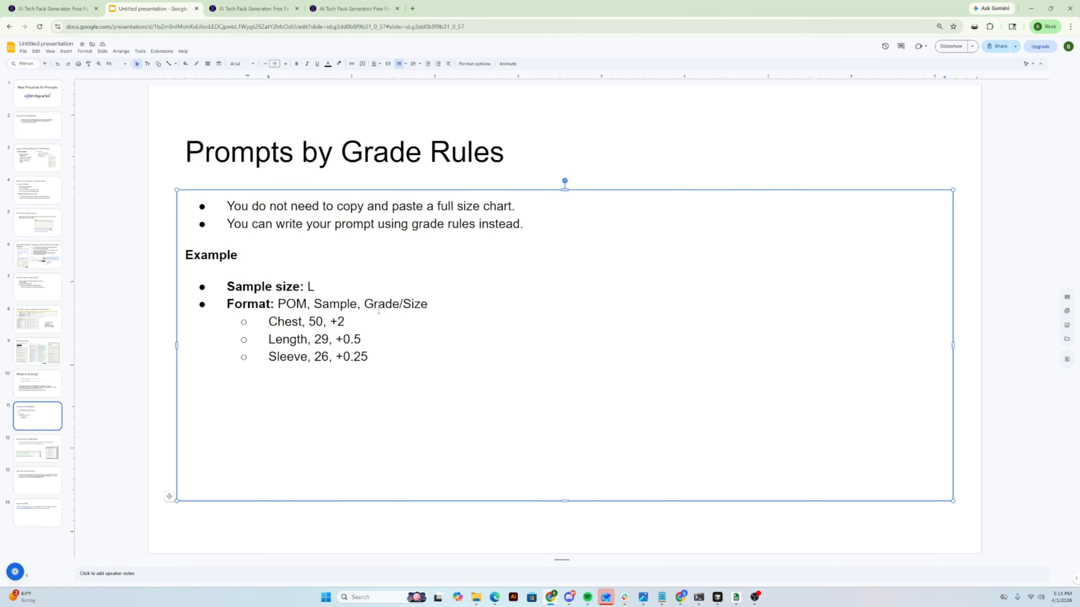
drag(364, 303, 361, 325)
click(309, 321)
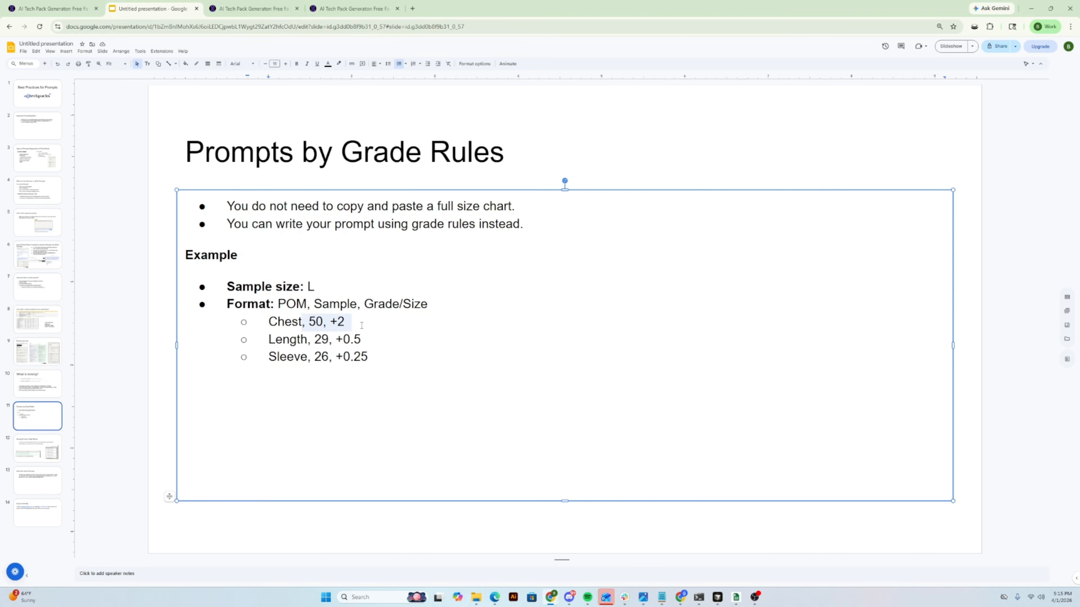
click(332, 324)
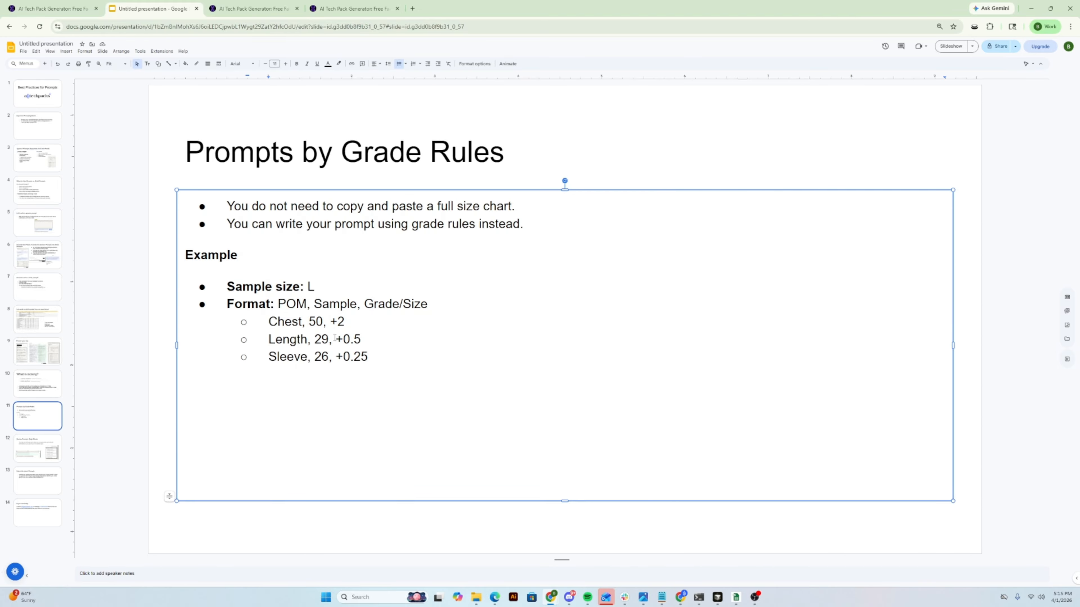
click(353, 373)
click(54, 449)
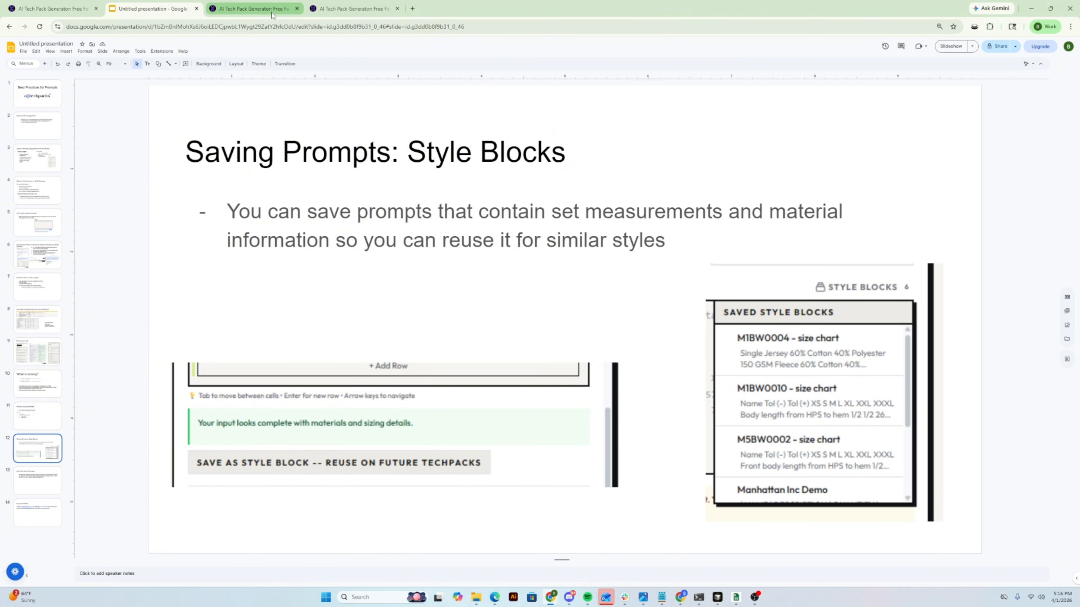
mouse_move(272, 12)
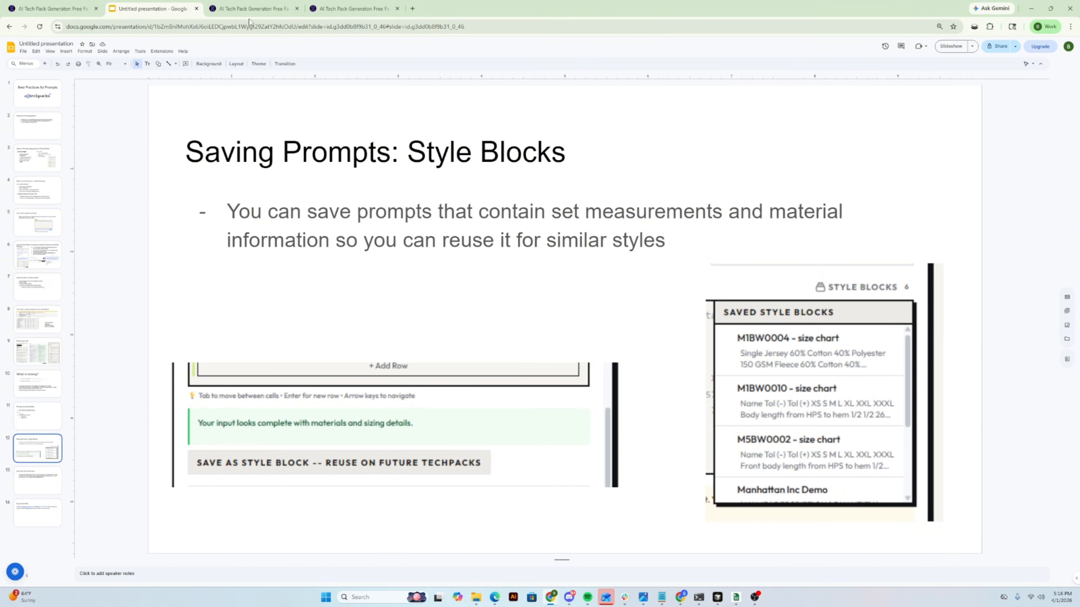
- Switch back to AI Tech Packs and save the current product details as a style block named "Hoodie Style A"
click(253, 9)
scroll(679, 275, down, 2)
scroll(678, 275, down, 5)
scroll(662, 317, up, 8)
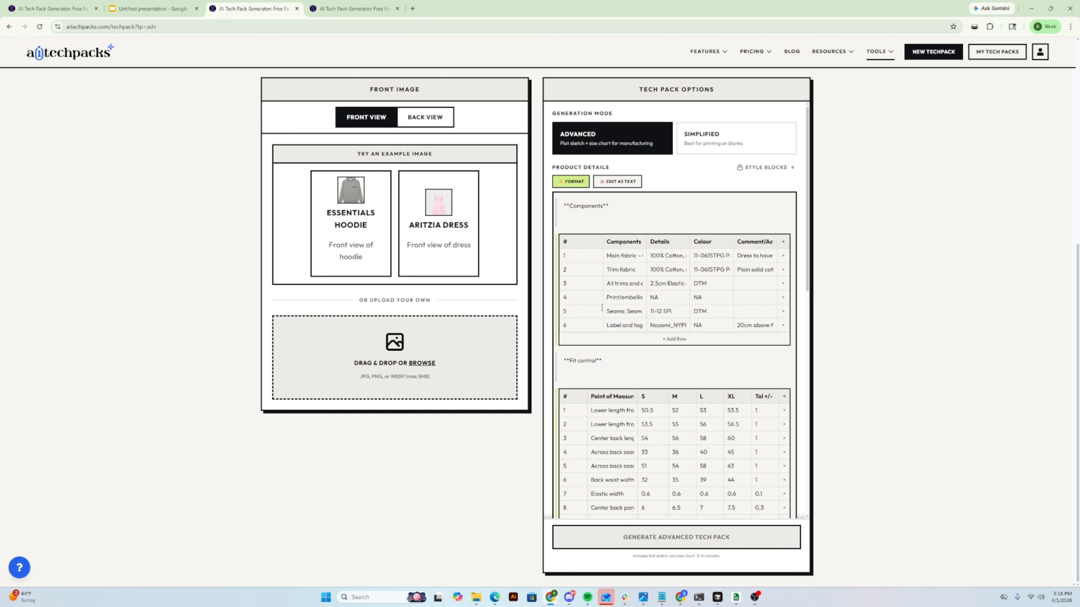
scroll(608, 364, down, 10)
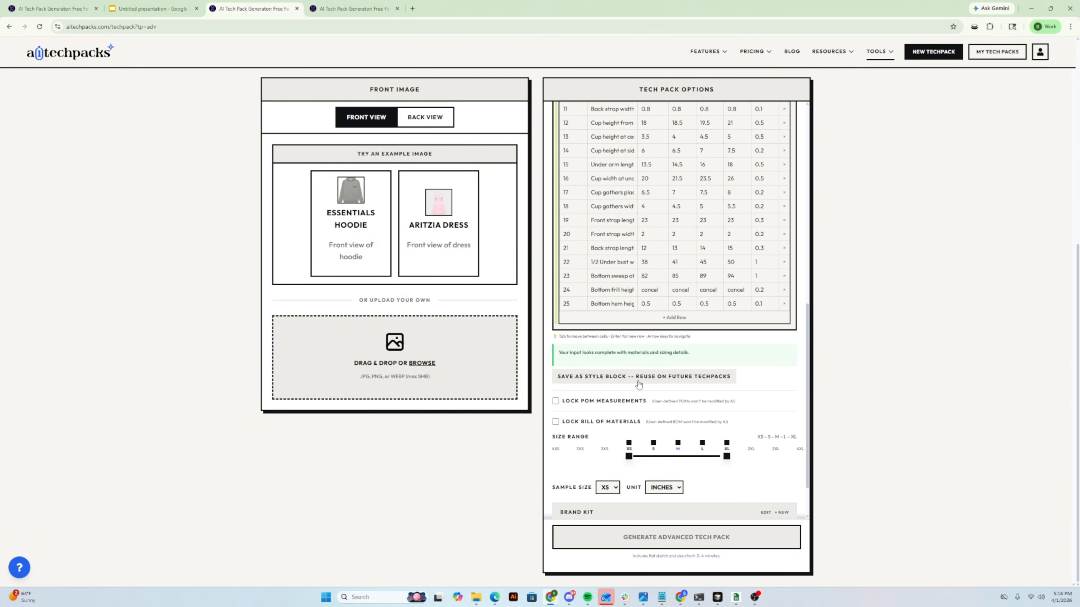
click(607, 357)
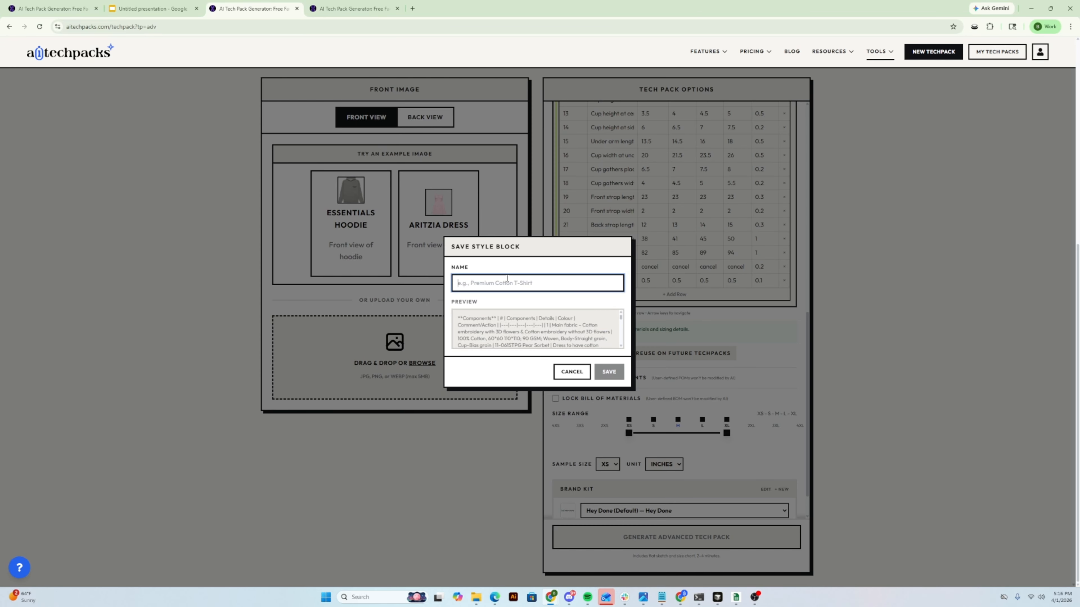
text(Hoodie Styl)
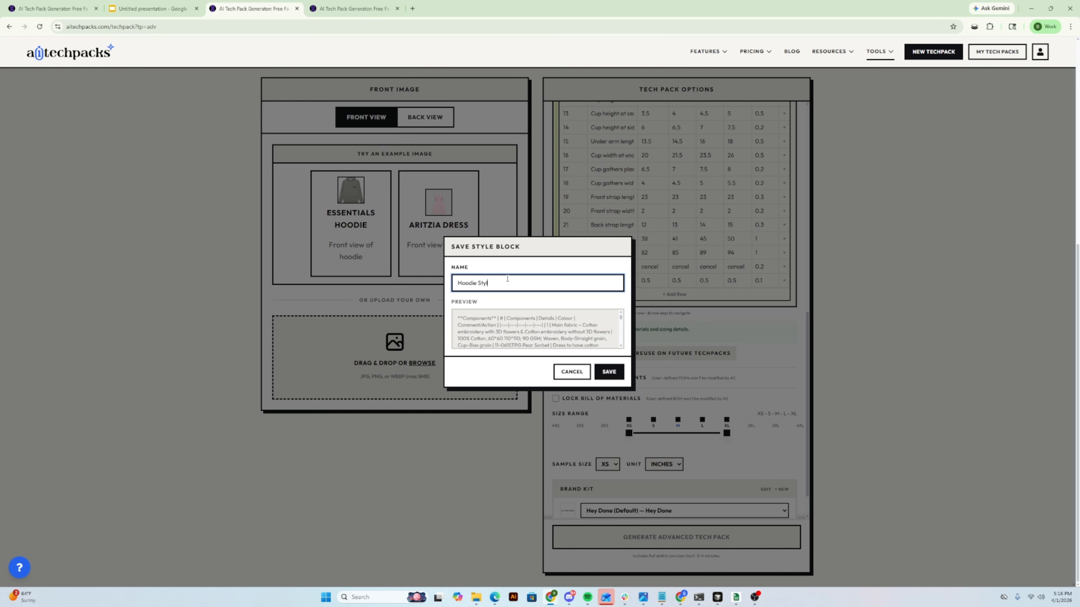
text(e A)
click(608, 372)
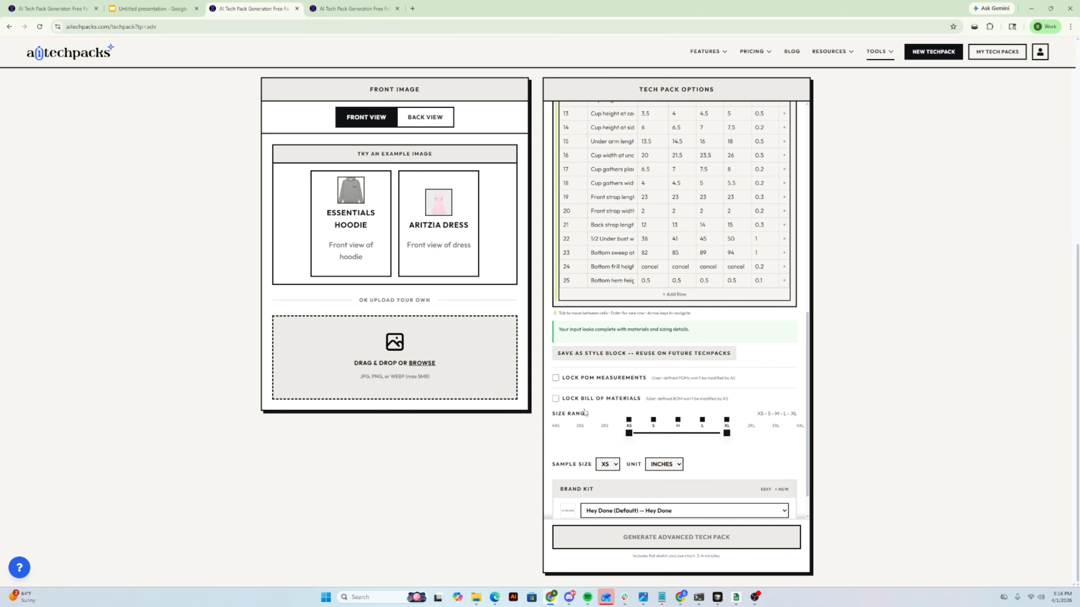
- Use the Essentials Hoodie example as the front image
scroll(624, 382, up, 11)
click(364, 223)
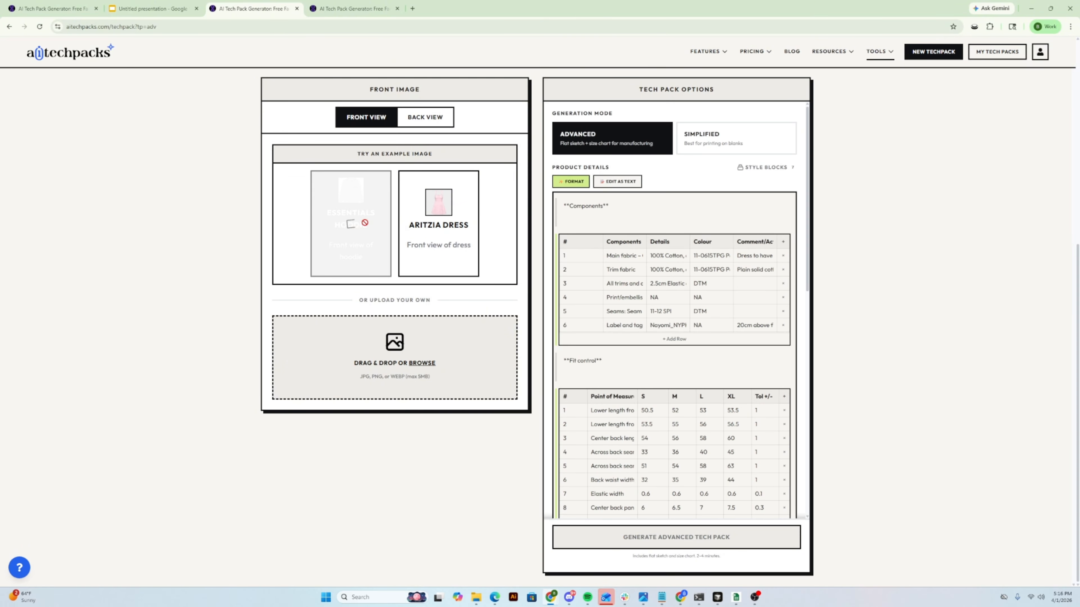
- Load the saved style block "Hoodie Style A" into the product details
click(760, 167)
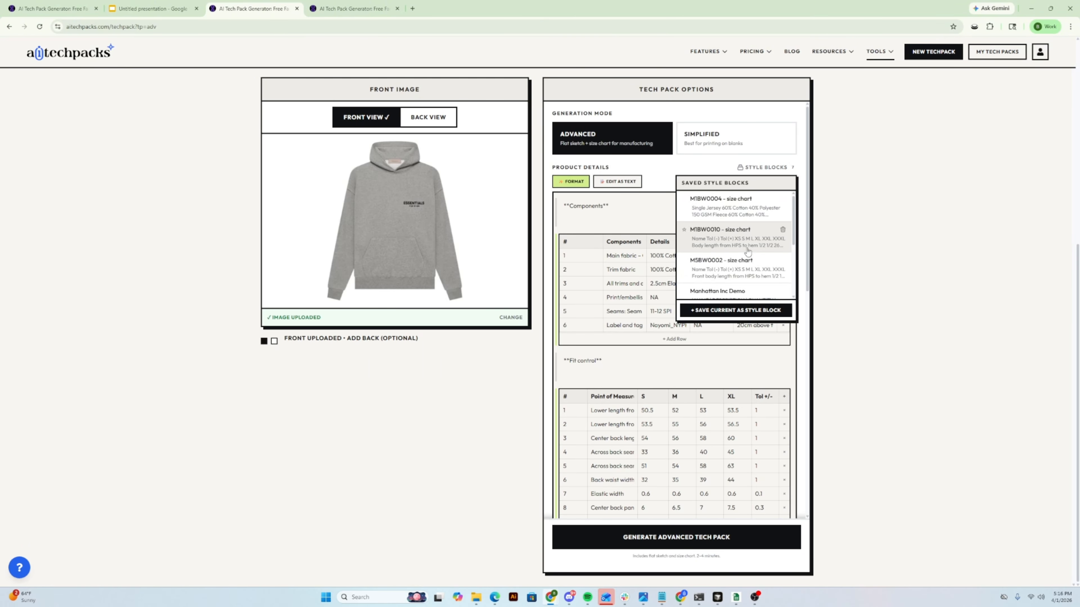
scroll(748, 252, down, 1)
scroll(597, 293, up, 2)
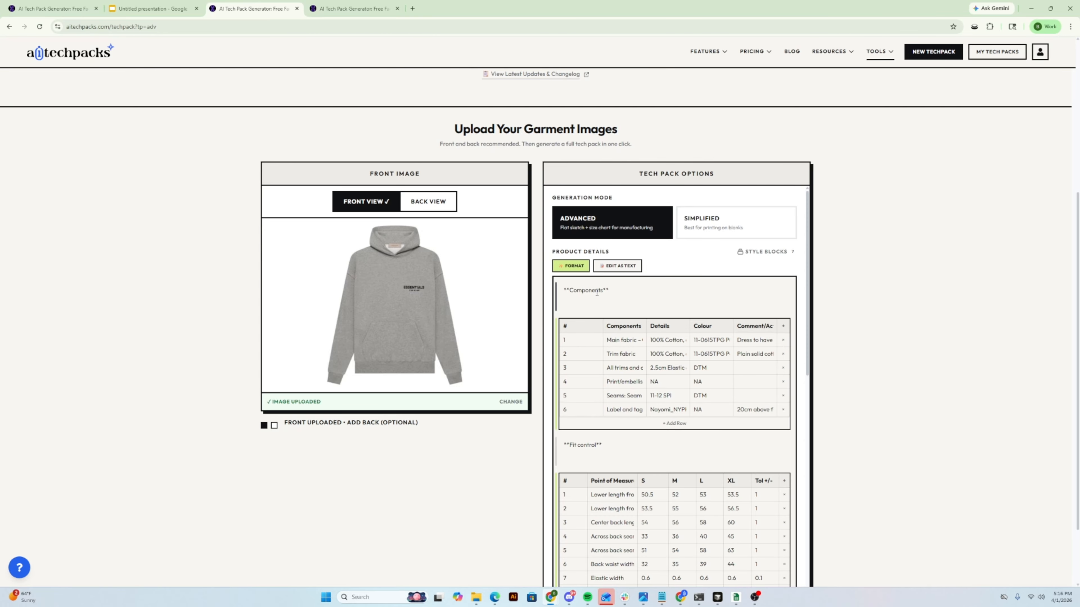
click(764, 252)
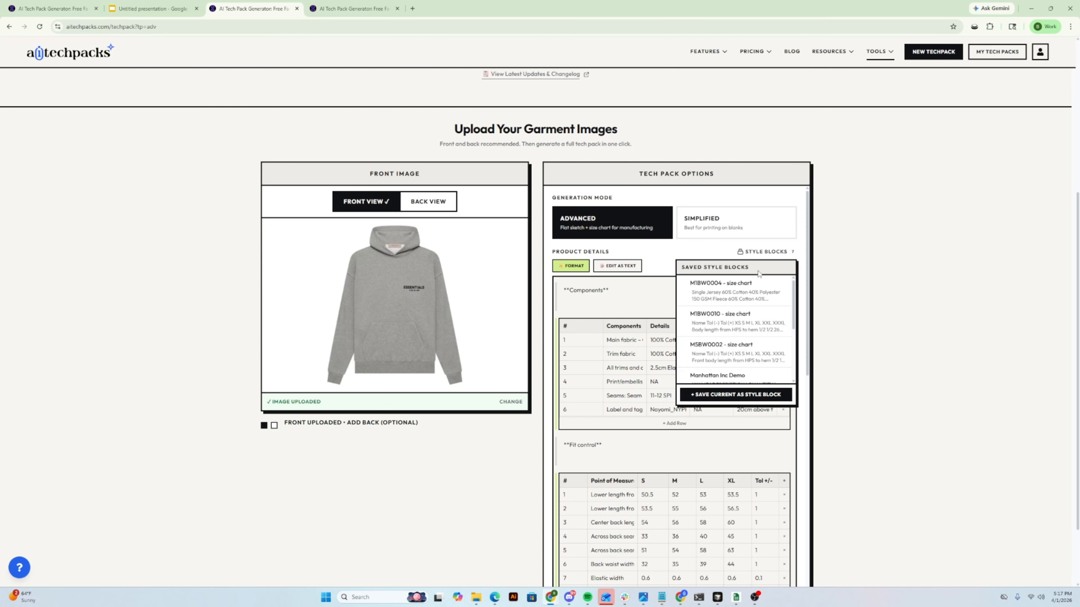
scroll(756, 331, down, 2)
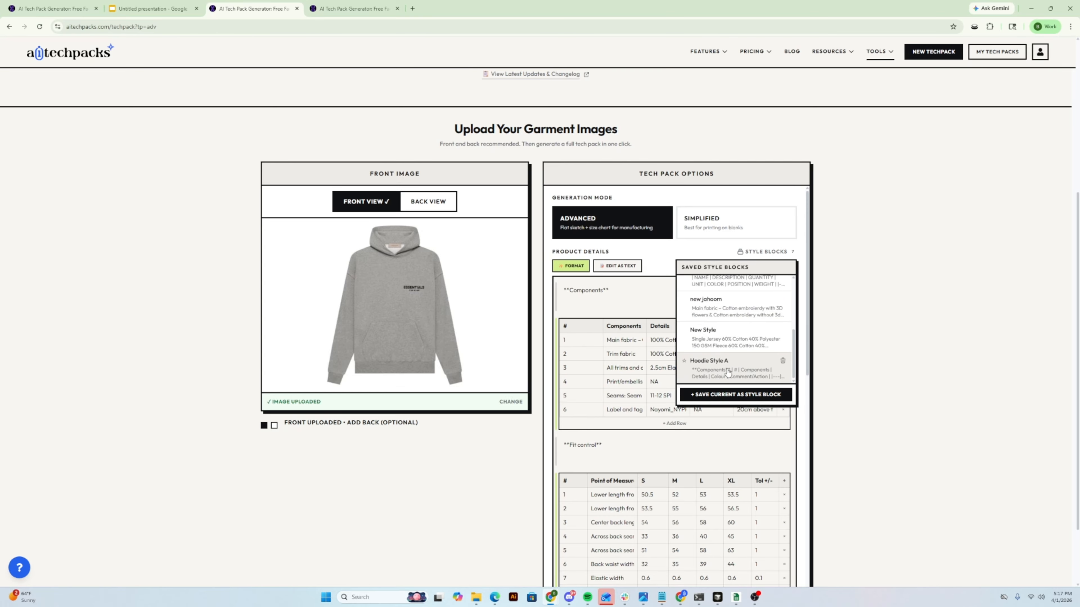
click(716, 376)
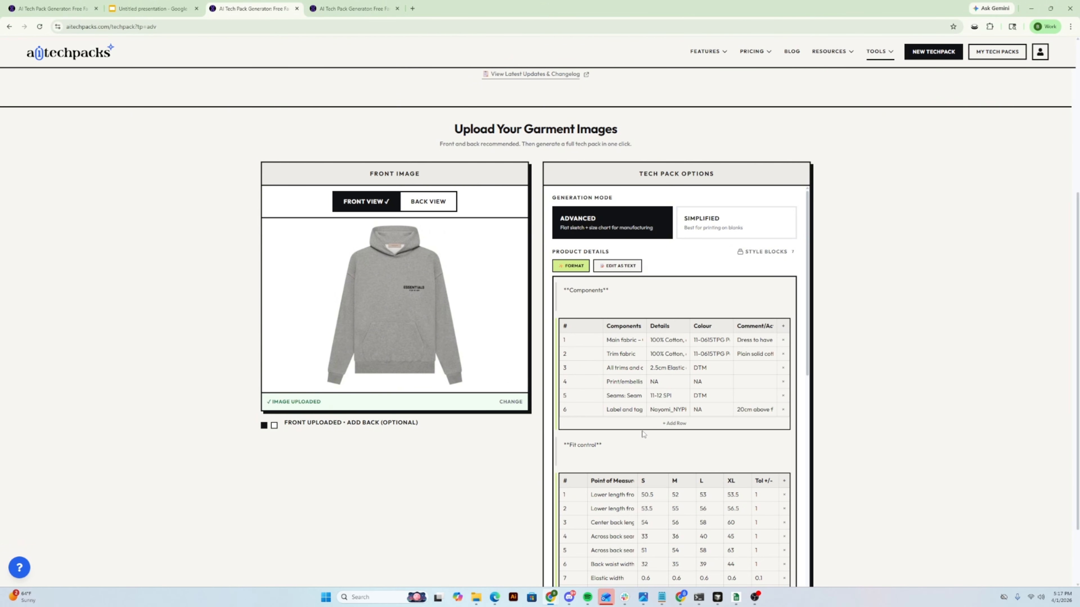
- Review the loaded Components and Fit control tables along with the POM and bill of materials lock options
scroll(643, 434, down, 8)
scroll(573, 429, down, 3)
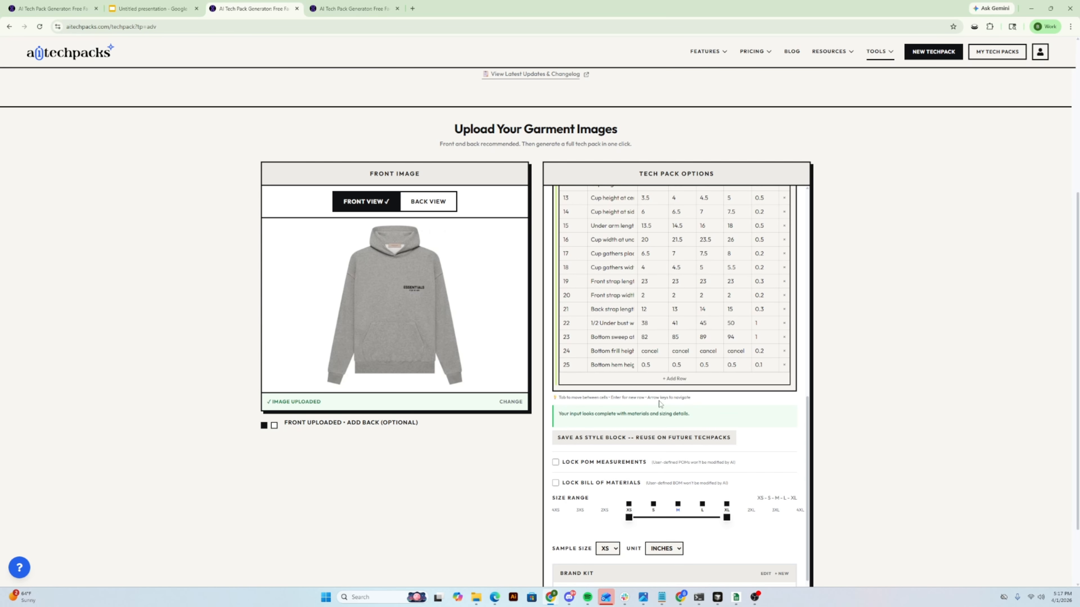
scroll(579, 332, down, 1)
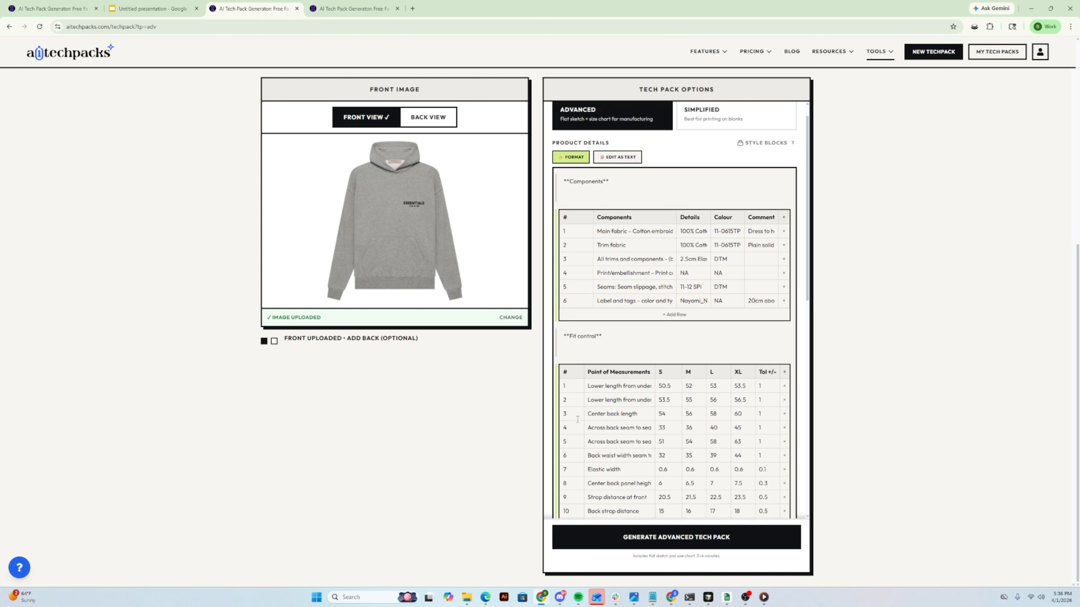
scroll(577, 419, up, 1)
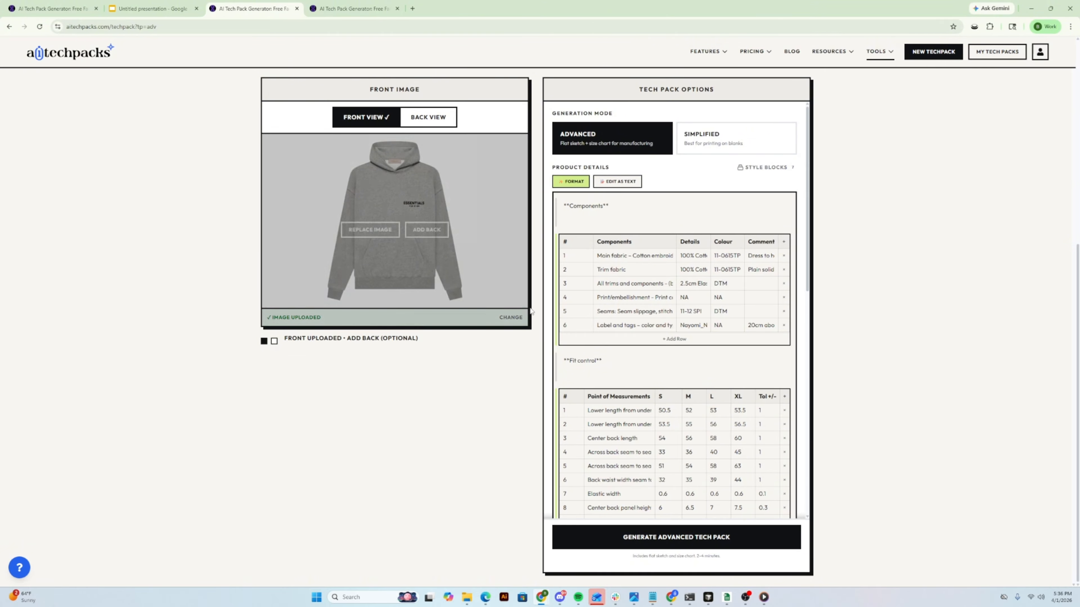
scroll(641, 374, up, 1)
scroll(641, 375, down, 10)
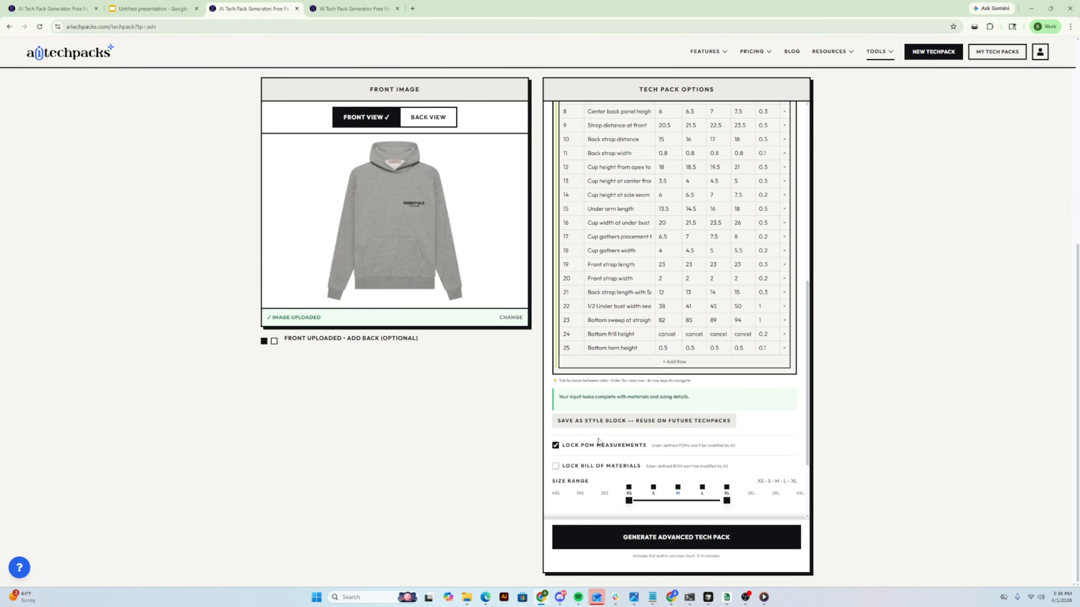
scroll(611, 343, up, 5)
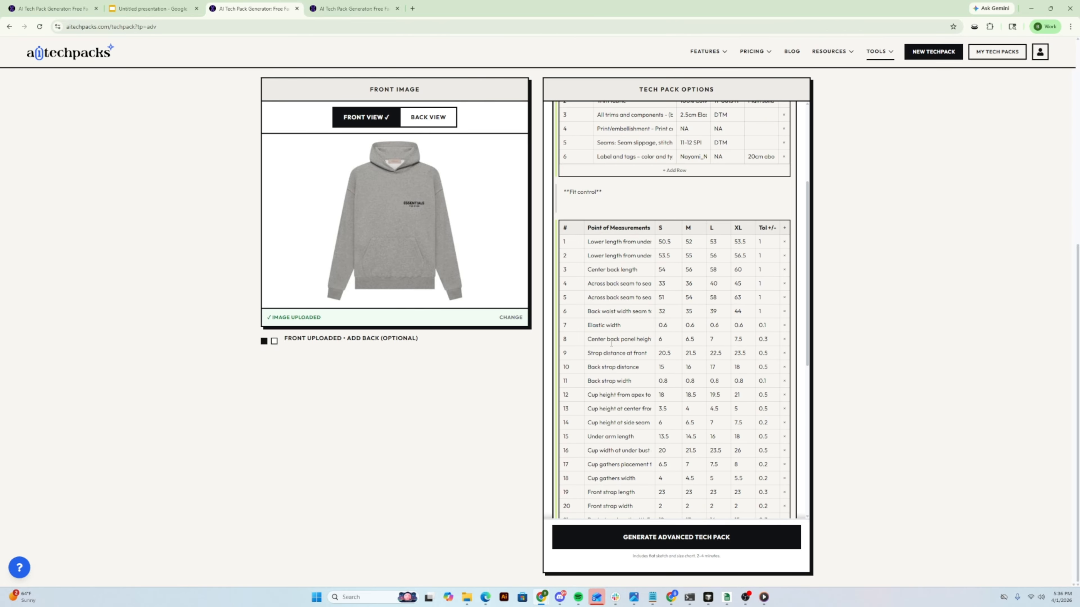
scroll(562, 240, up, 4)
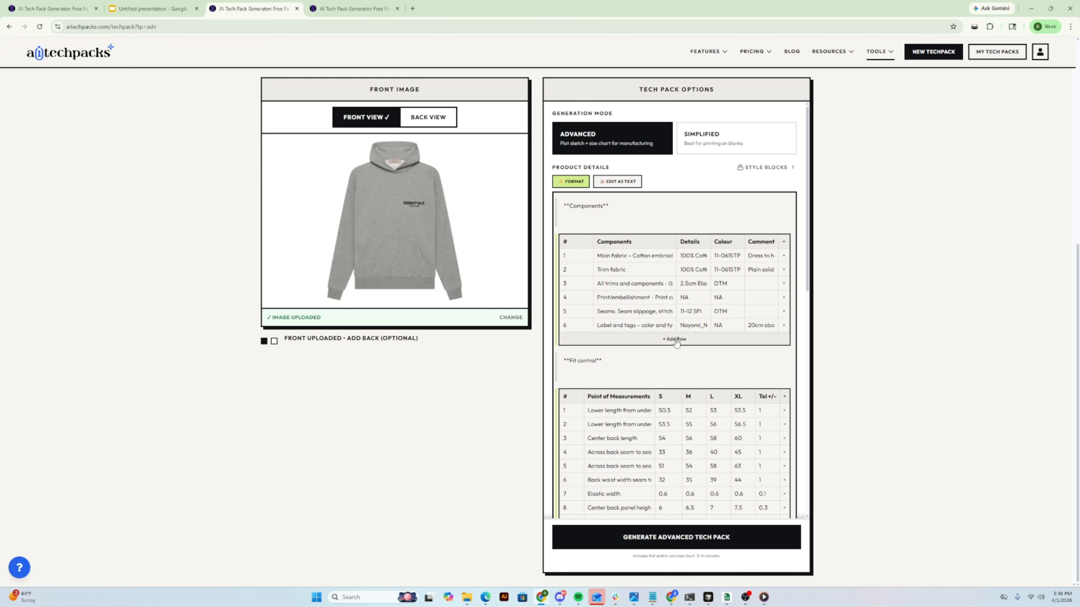
scroll(560, 381, down, 6)
scroll(560, 382, down, 2)
scroll(570, 370, up, 3)
scroll(578, 362, down, 3)
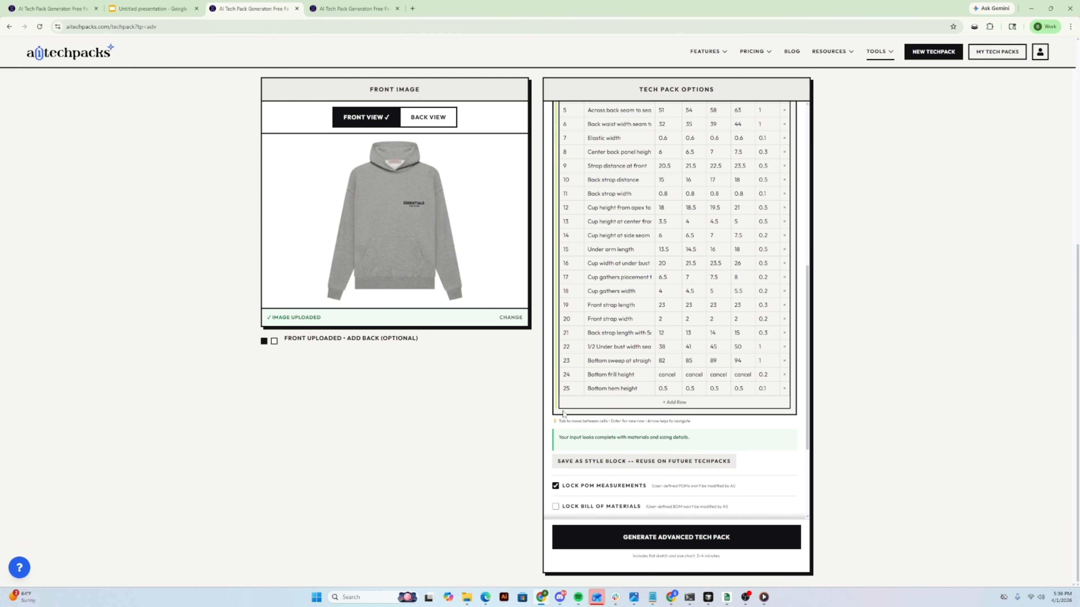
scroll(588, 354, up, 1)
scroll(576, 246, up, 4)
scroll(660, 317, down, 7)
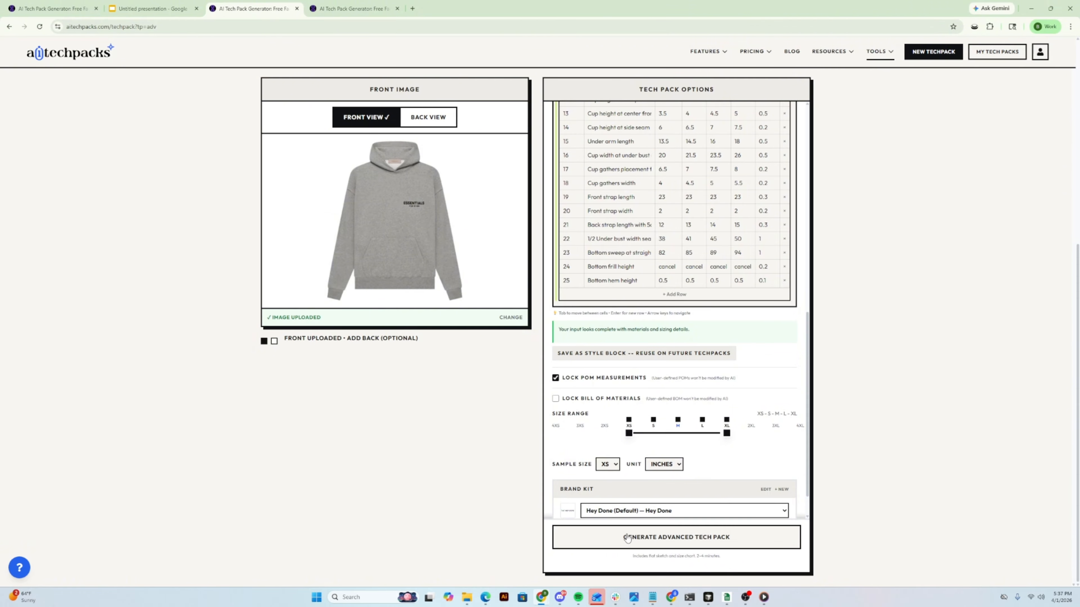
- Generate the advanced tech pack from the hoodie image and the product details
scroll(608, 507, down, 1)
scroll(591, 478, up, 4)
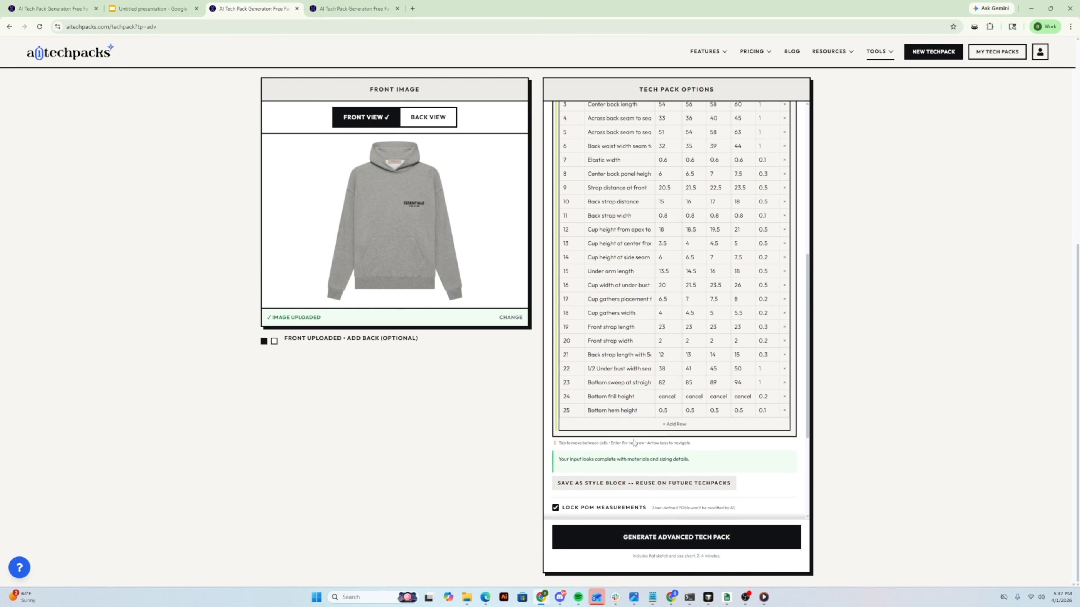
click(616, 546)
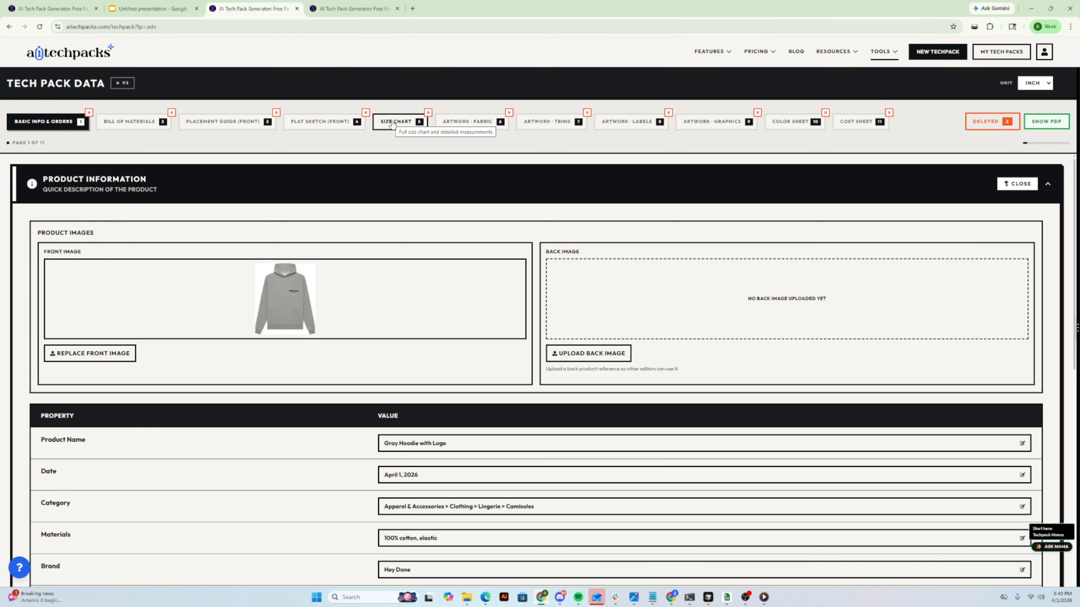
- Open the generated tech pack's size chart and examine the order, grading and values of its points of measurement
click(392, 123)
scroll(215, 190, down, 5)
scroll(216, 190, down, 5)
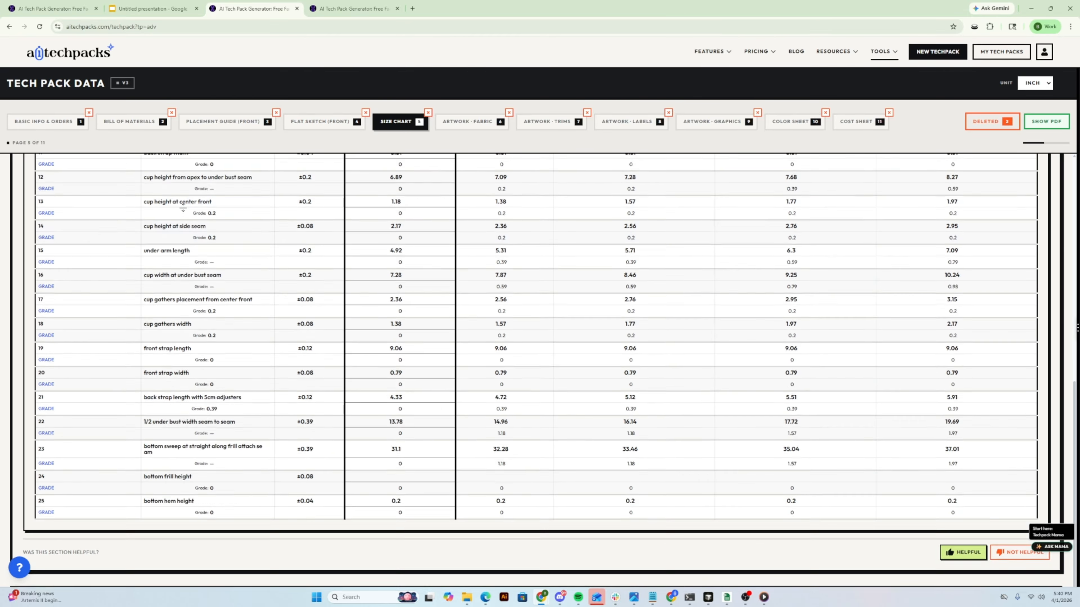
scroll(48, 501, up, 8)
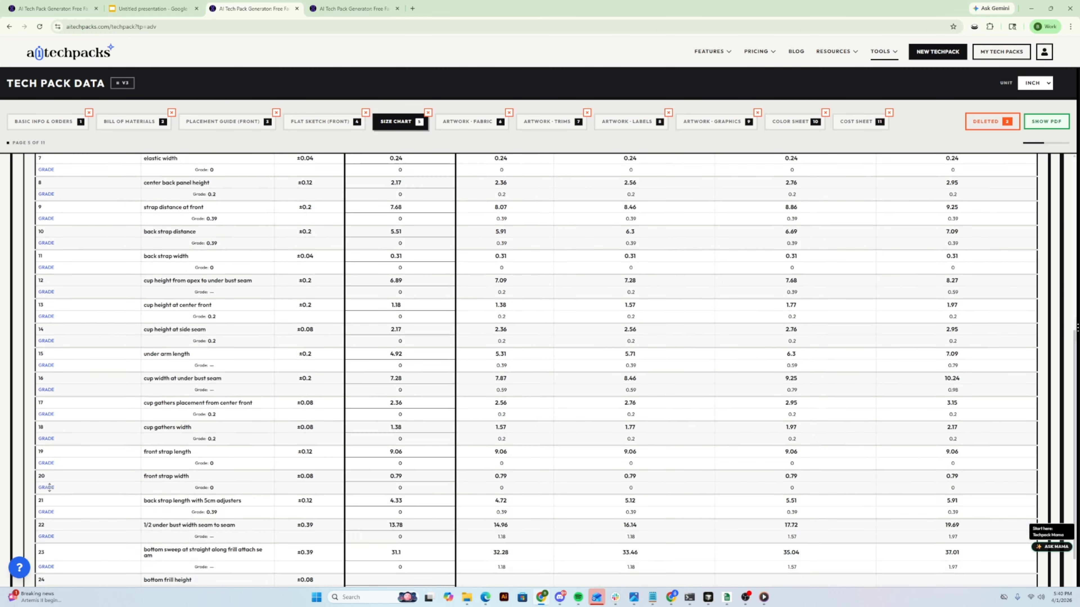
scroll(67, 282, down, 8)
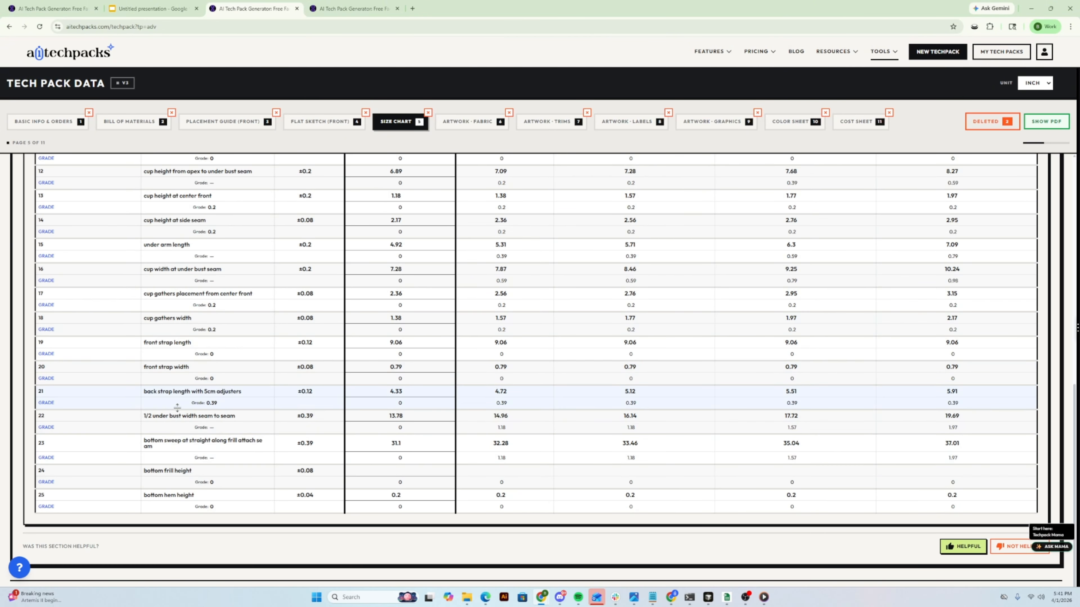
scroll(141, 412, up, 8)
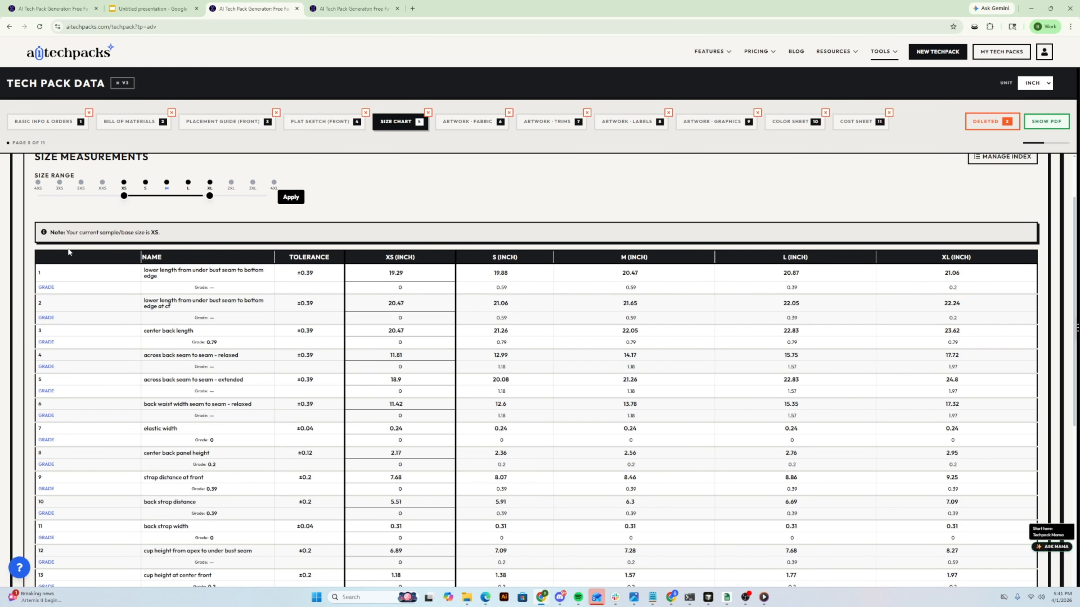
- Check the item list in the generated bill of materials and return to the size chart
click(126, 121)
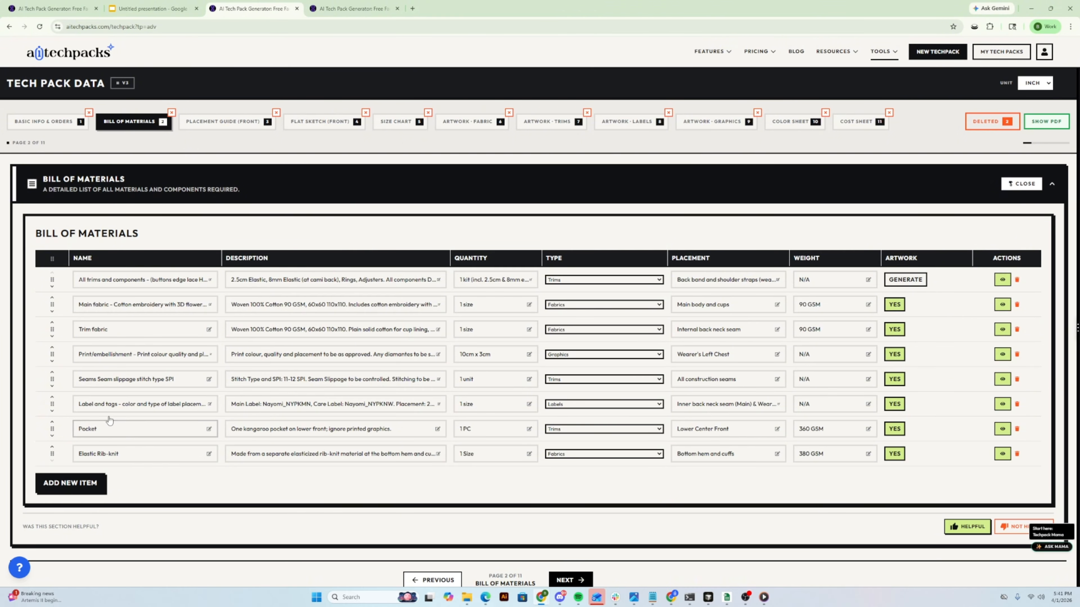
click(396, 123)
scroll(598, 476, down, 10)
scroll(598, 477, up, 15)
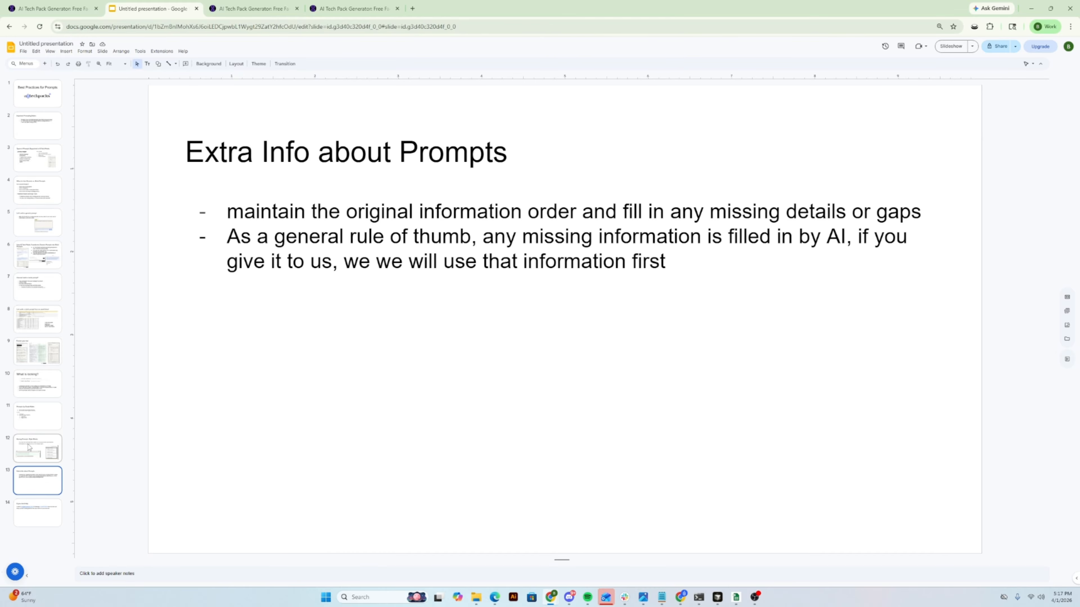
- Highlight "maintain the original information order" on the "Extra Info about Prompts" slide and return to the product details tables in AI Tech Packs
drag(191, 212, 578, 212)
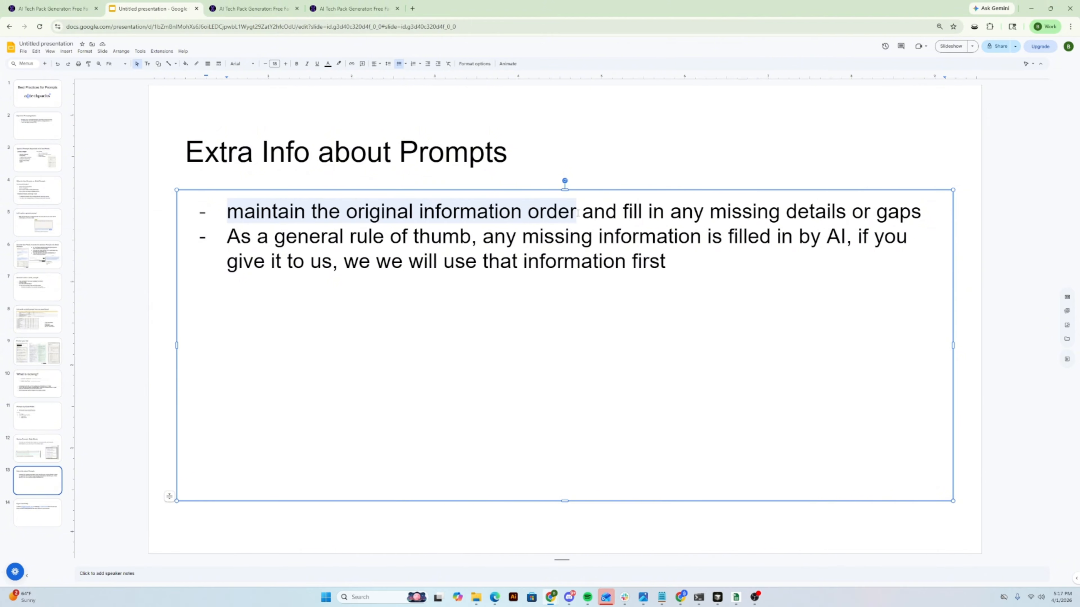
click(252, 9)
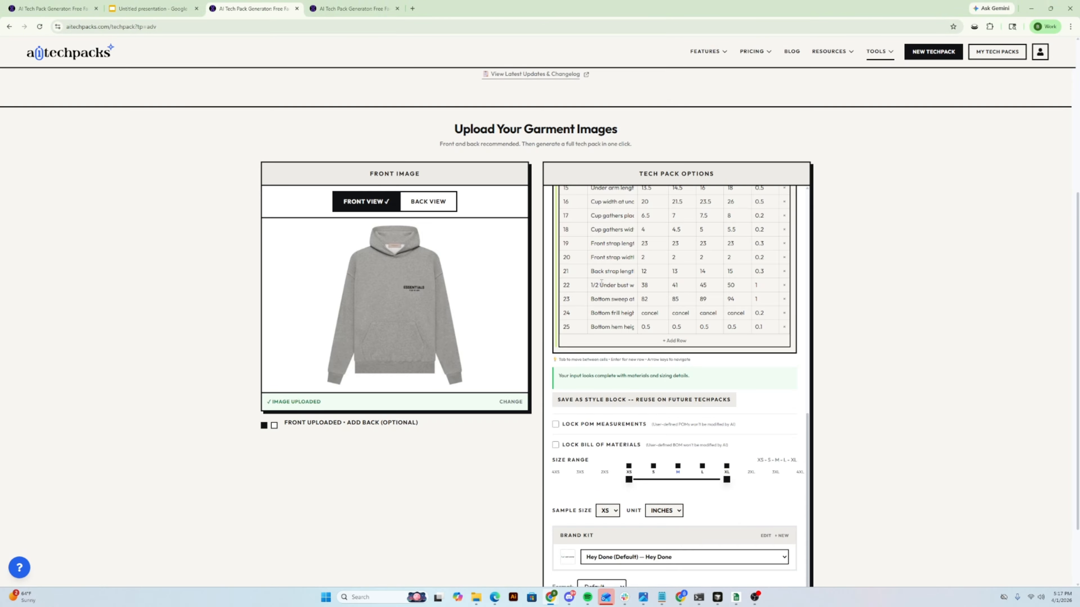
scroll(609, 306, up, 6)
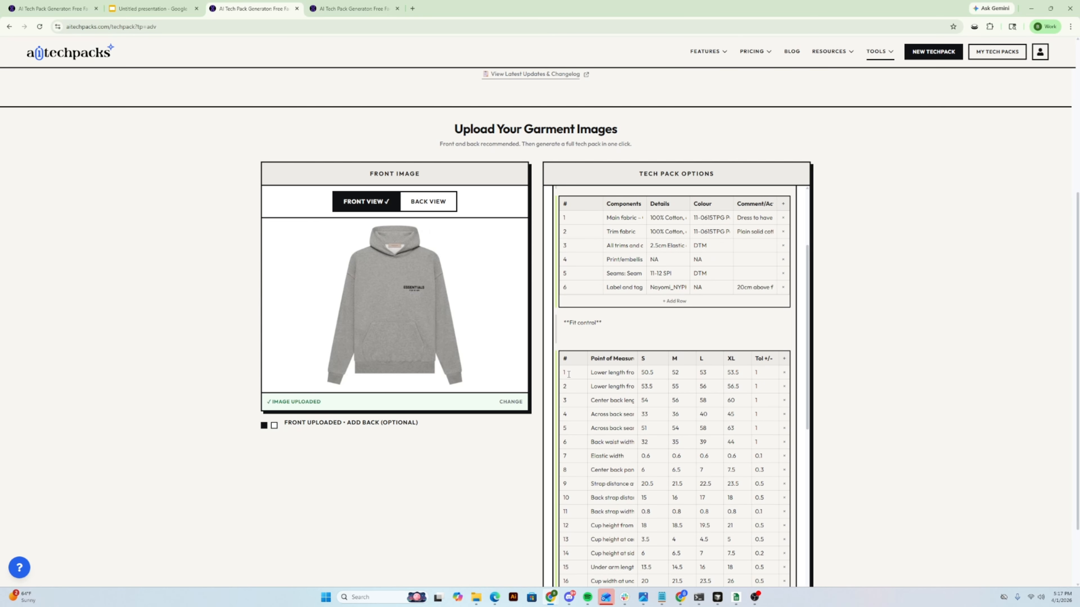
- Widen the Point of Measurements column in the Fit control table and check the order of its first three measurement names
drag(636, 358, 711, 357)
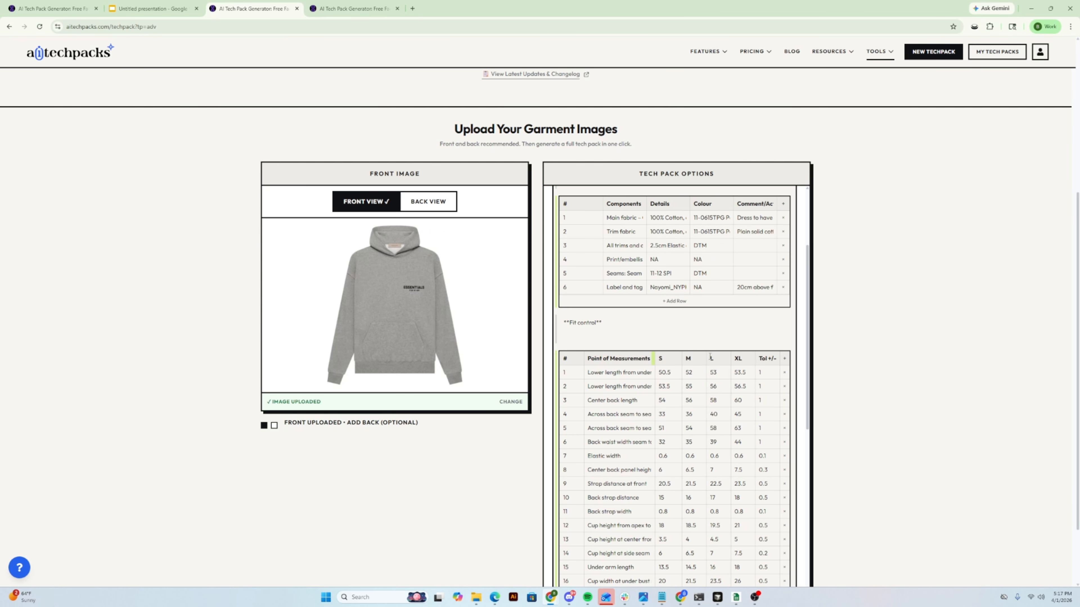
drag(588, 373, 651, 373)
drag(588, 387, 660, 387)
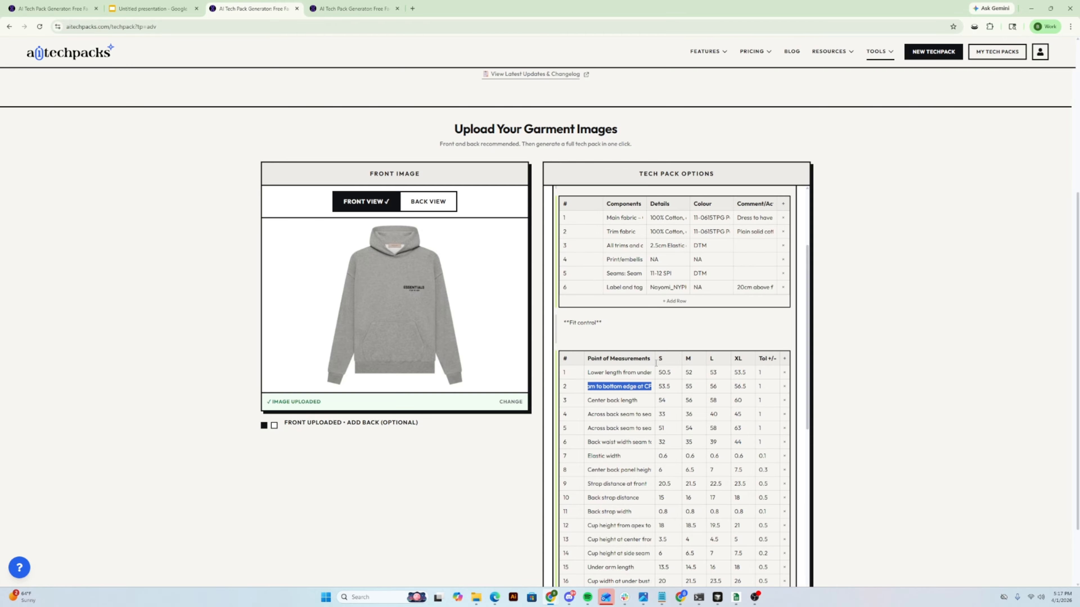
triple_click(617, 400)
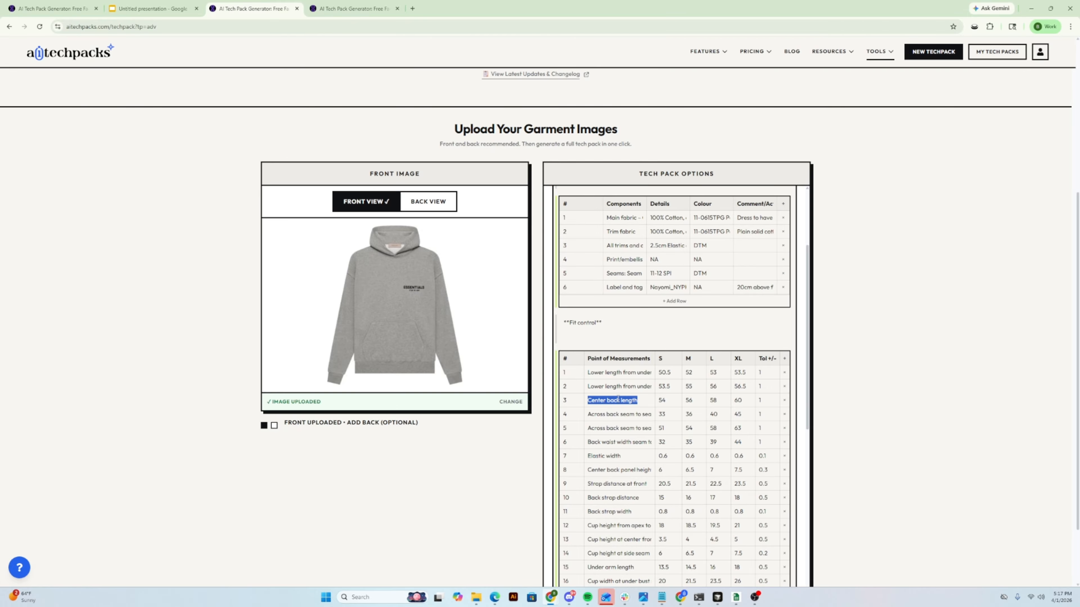
click(603, 389)
- Widen the Components column in the Components table and check the component names down to the label and tags row
scroll(613, 396, down, 1)
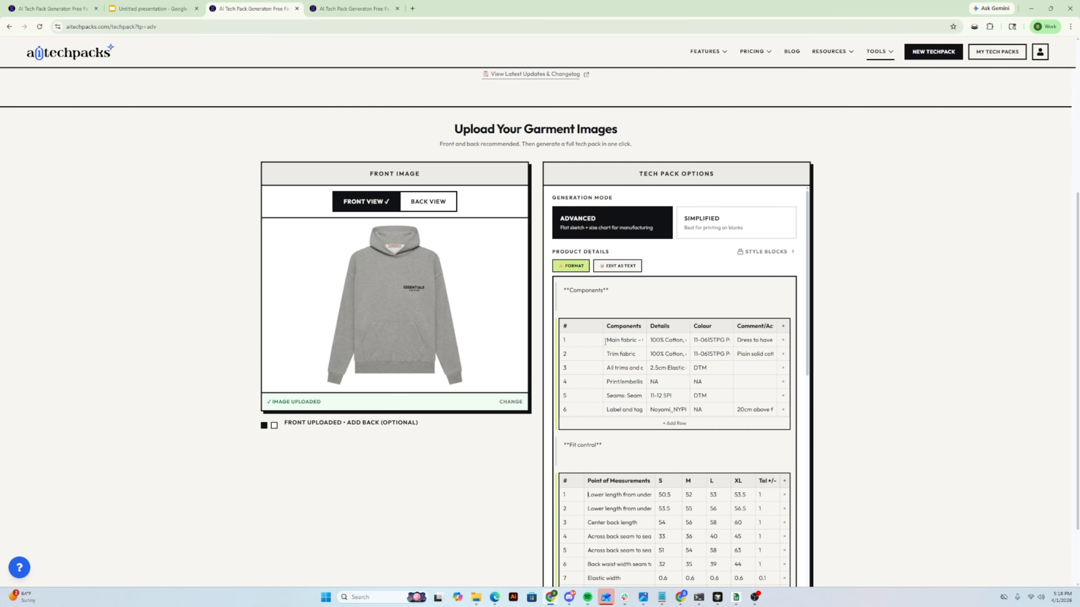
drag(607, 340, 628, 384)
click(618, 354)
double_click(620, 382)
drag(646, 327, 686, 327)
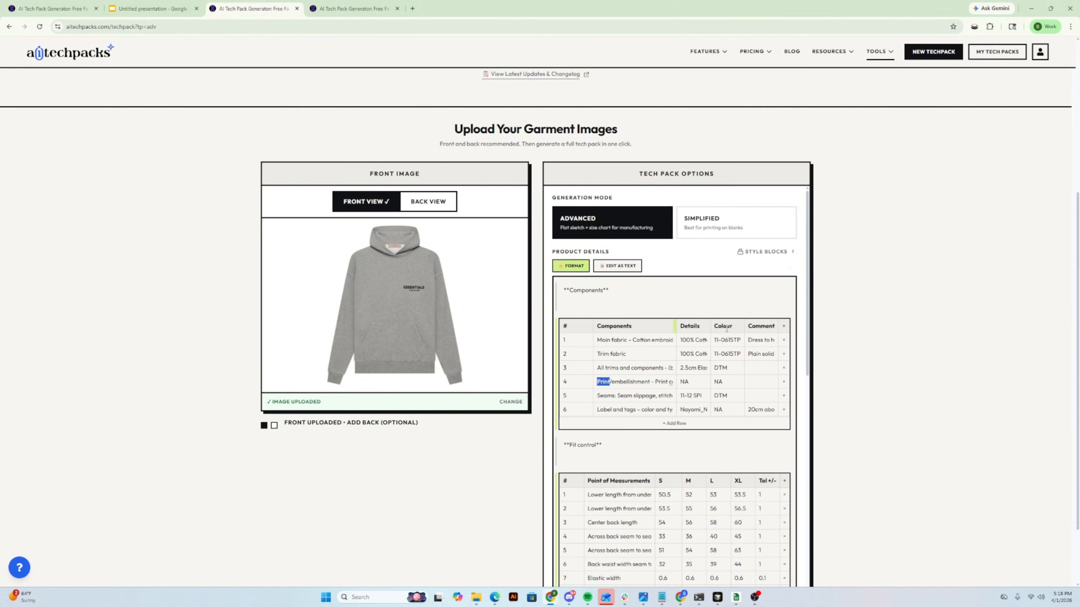
triple_click(619, 410)
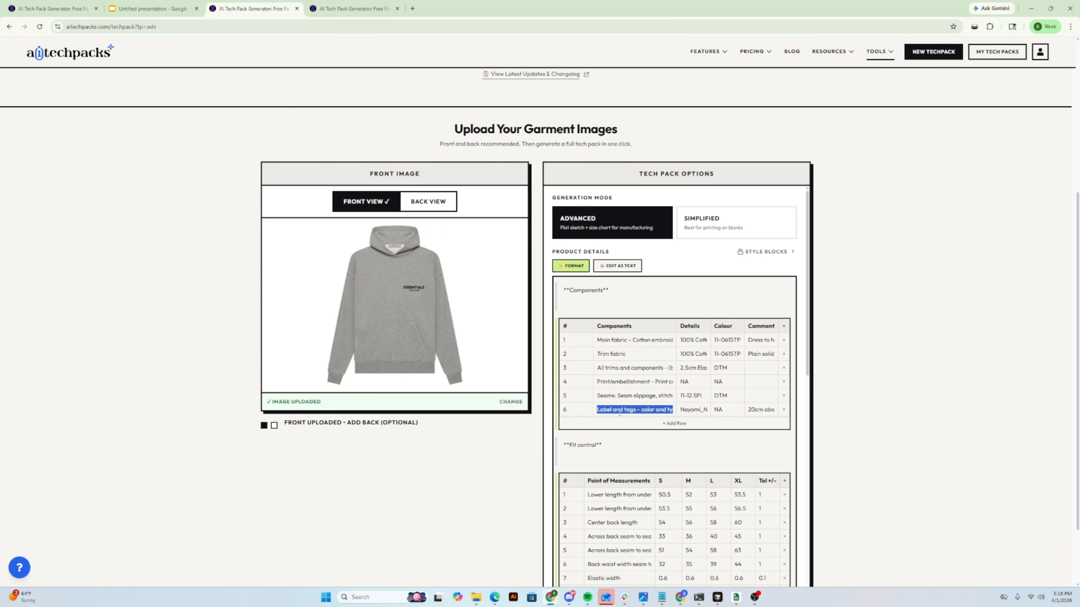
scroll(667, 463, up, 3)
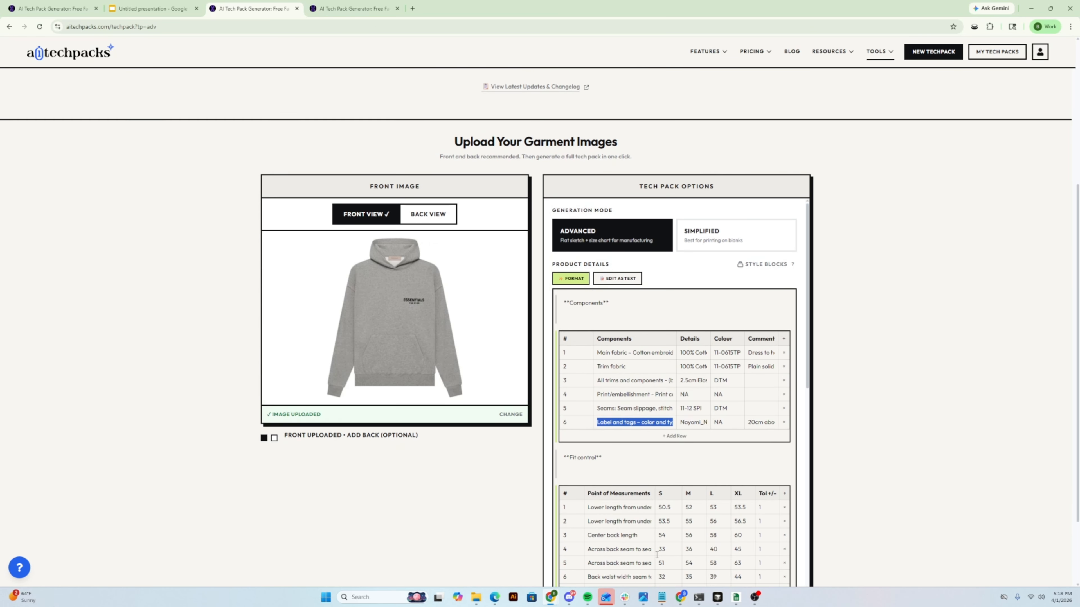
scroll(671, 448, down, 2)
scroll(908, 363, down, 1)
scroll(908, 363, down, 2)
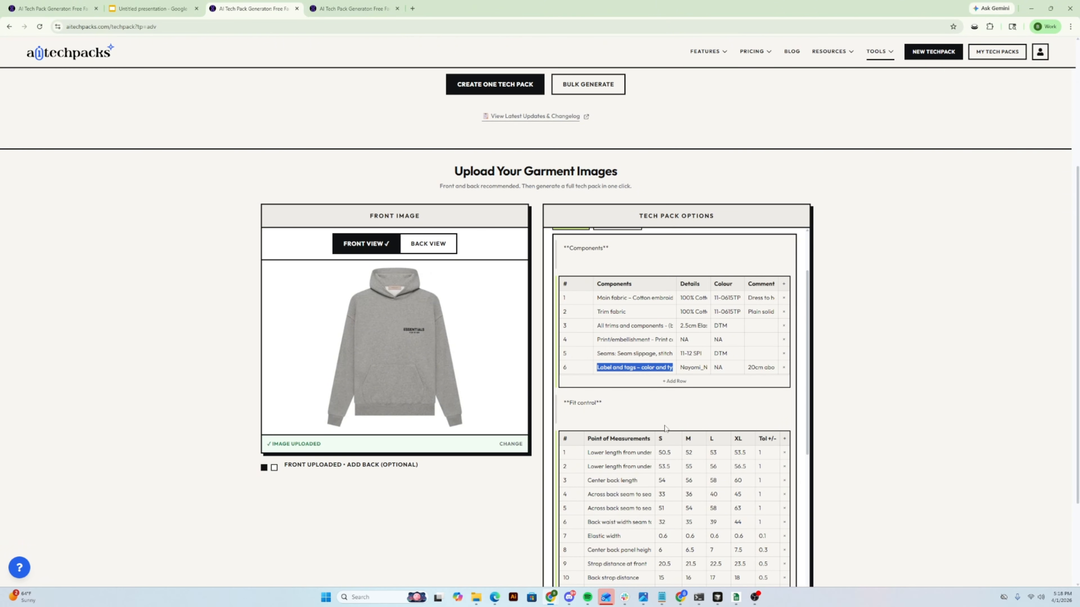
- Switch to the Google Slides presentation and highlight the "As a general rule of thumb" bullet on the "Extra Info about Prompts" slide
click(151, 8)
click(253, 253)
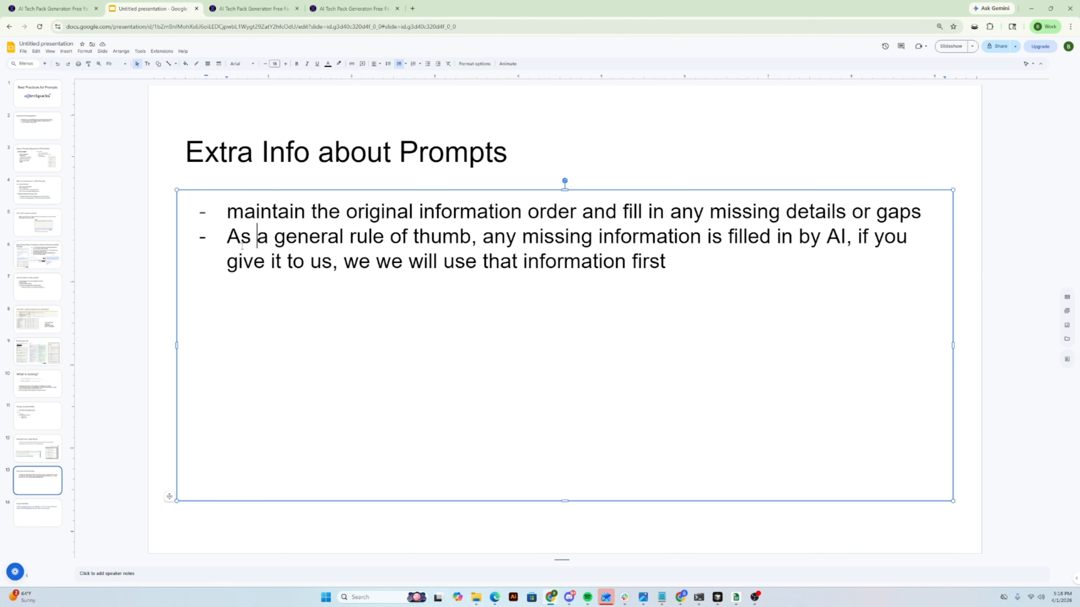
drag(228, 236, 411, 274)
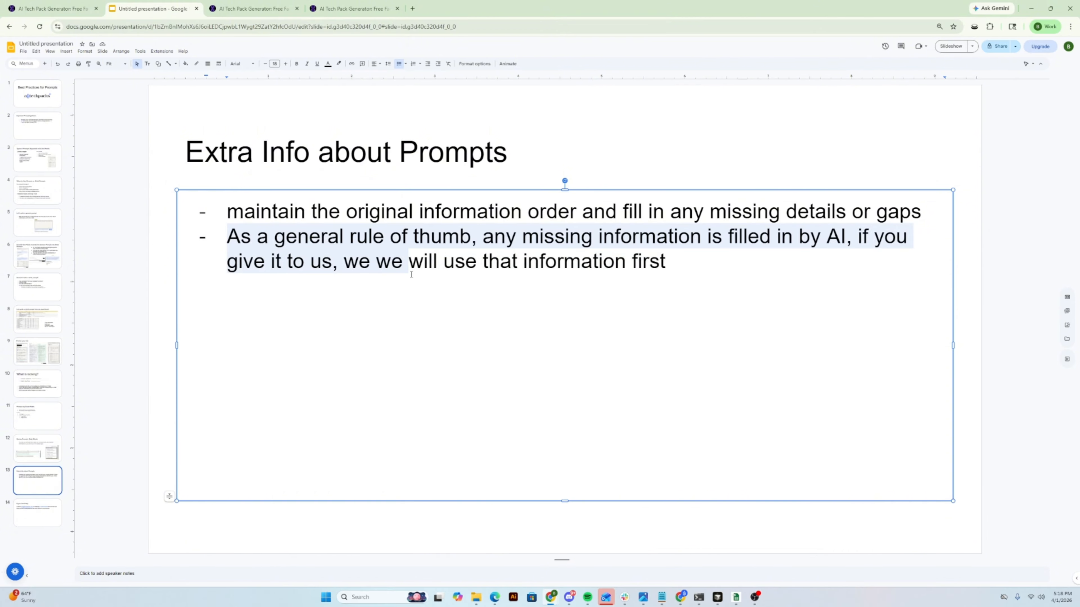
click(637, 263)
drag(676, 265, 213, 244)
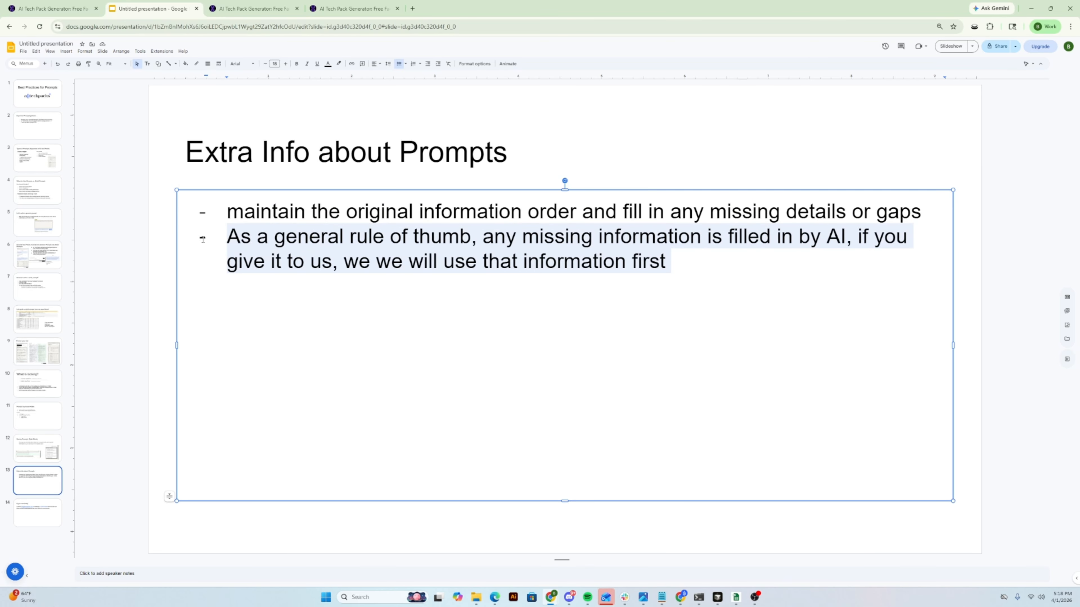